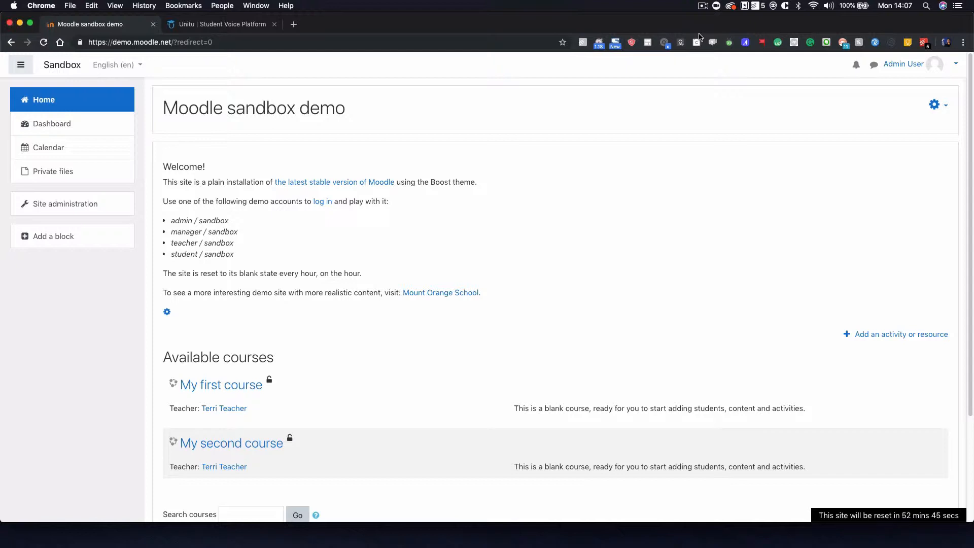
- Log out of the Moodle sandbox and log back in with the prefilled admin account
left_click(918, 67)
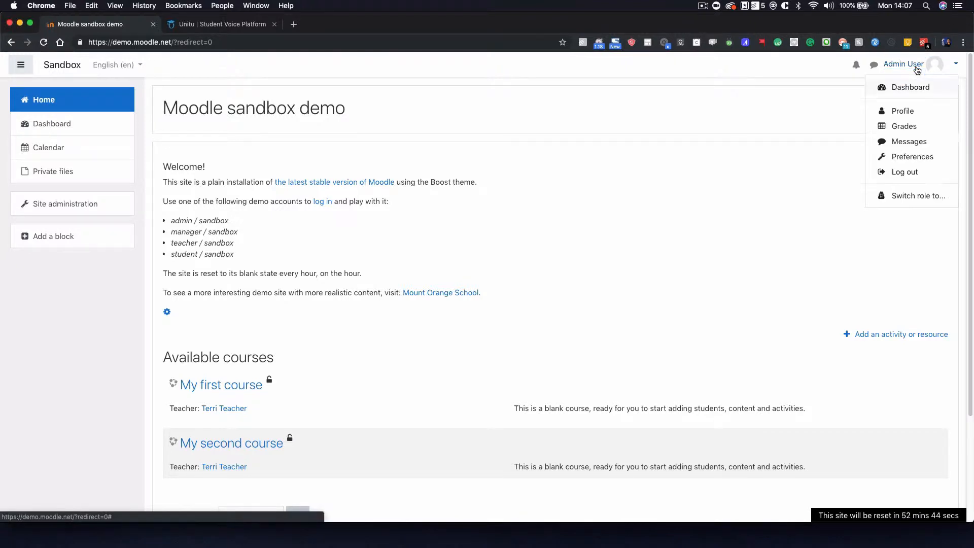
left_click(917, 172)
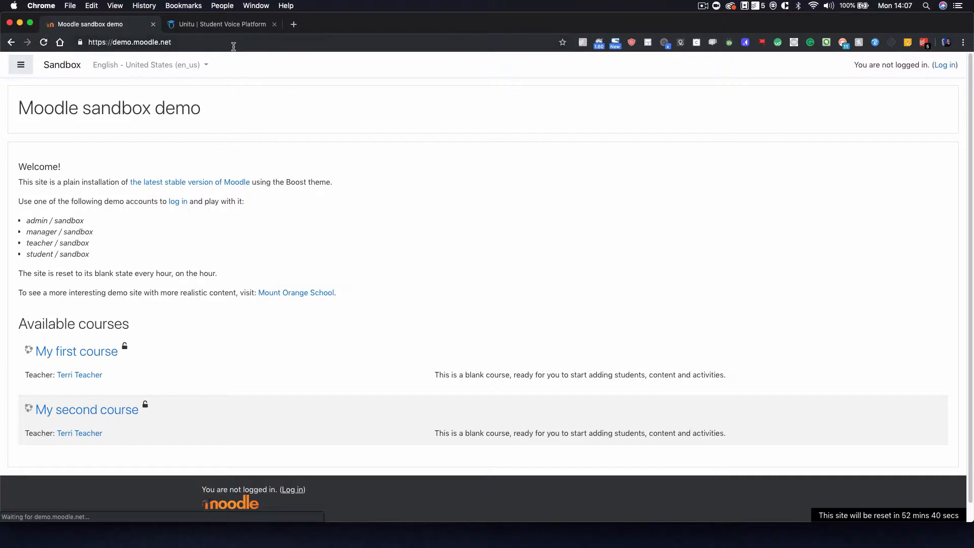
left_click(946, 65)
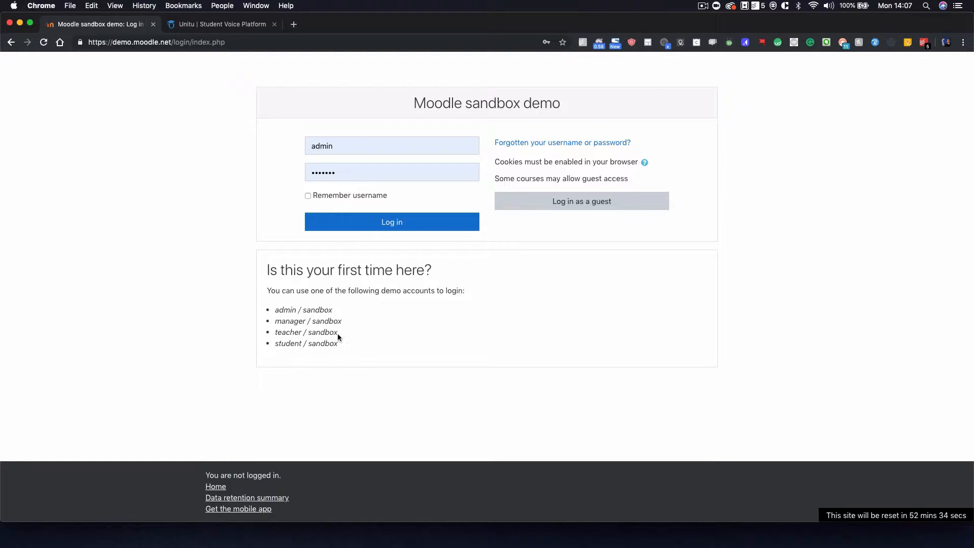
left_click(411, 226)
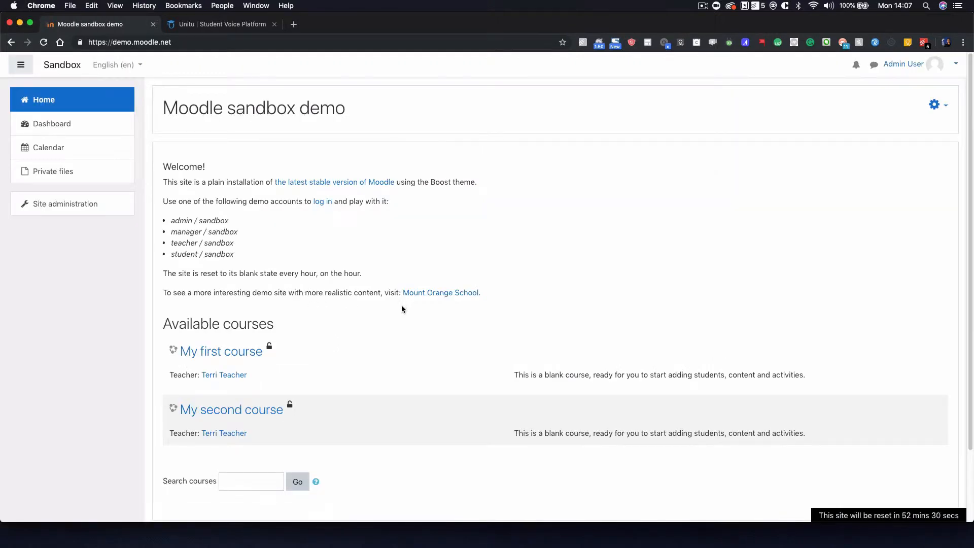
- Look at the Unitu demo login page and return to the Moodle sandbox site
left_click(211, 26)
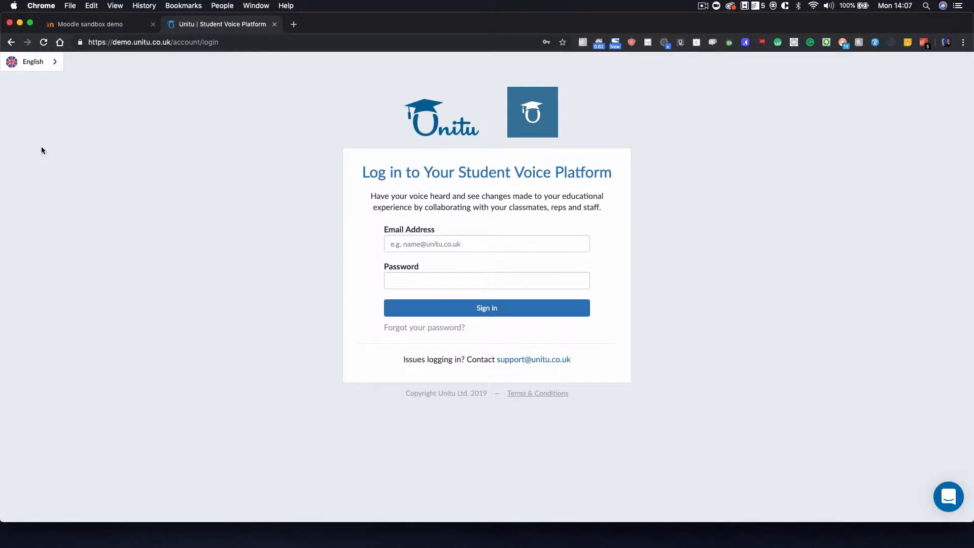
left_click(84, 23)
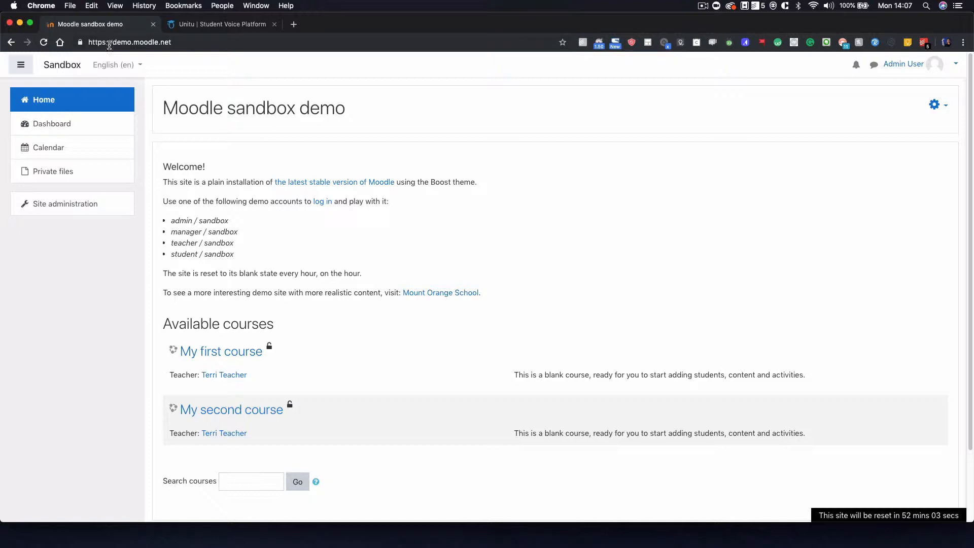
- Open the manual configuration form for a new external tool from the plugin settings in site administration
left_click(56, 213)
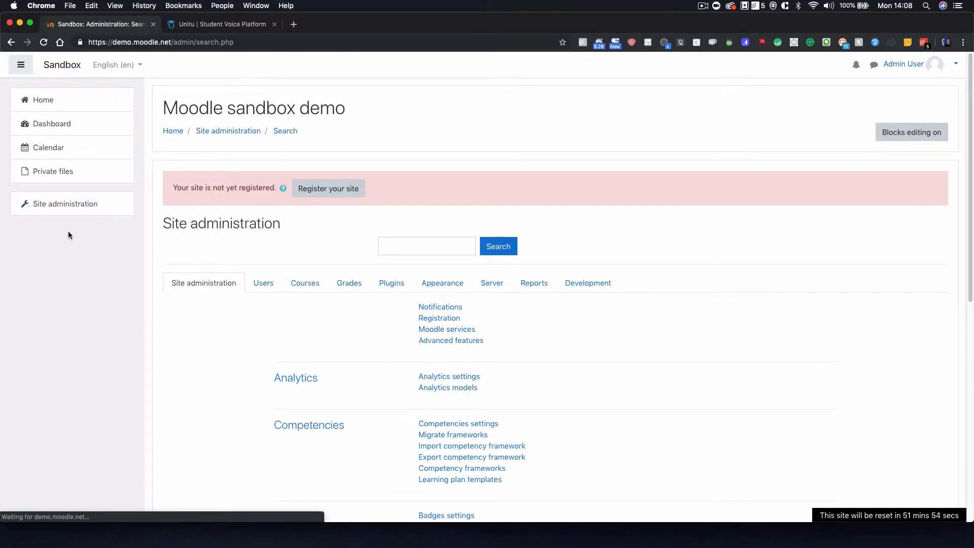
left_click(404, 282)
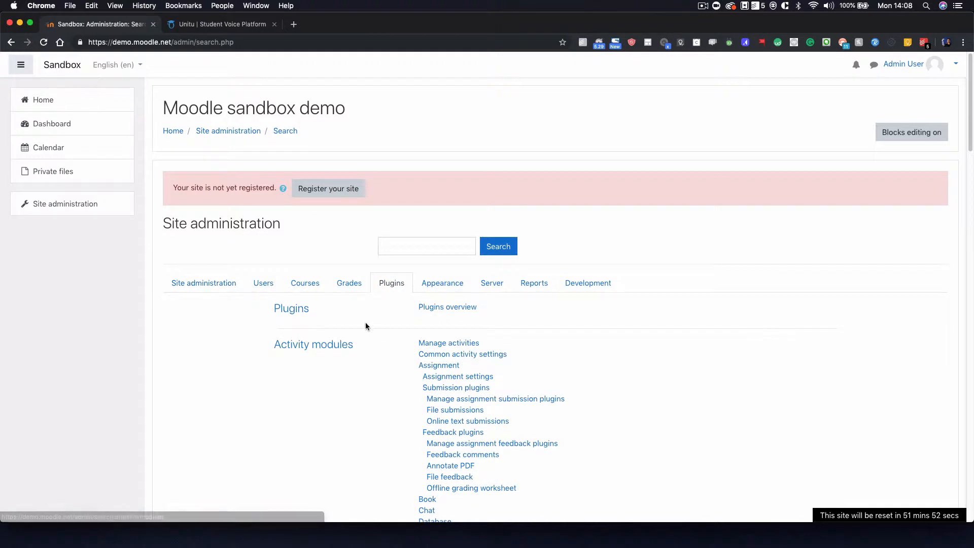
scroll(368, 330, "down", 2)
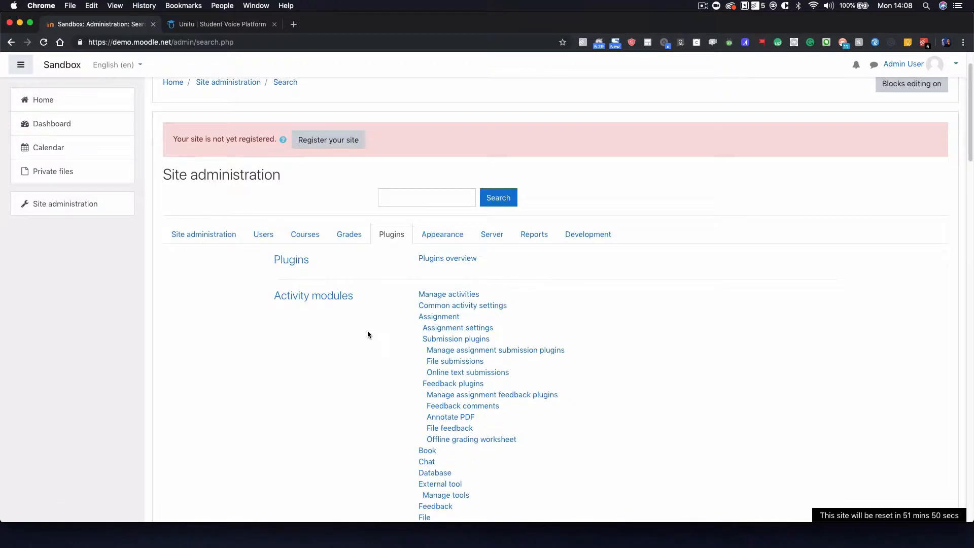
scroll(368, 334, "down", 7)
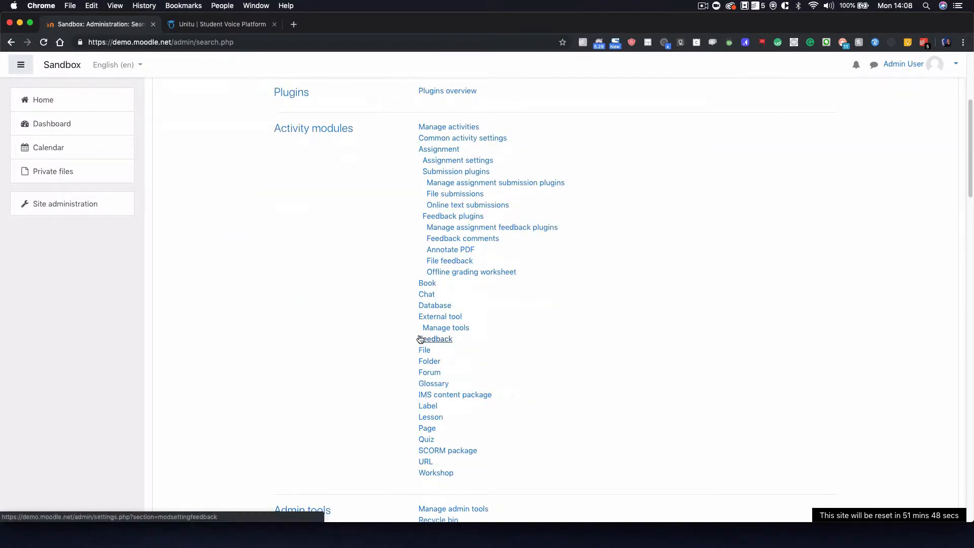
left_click(450, 330)
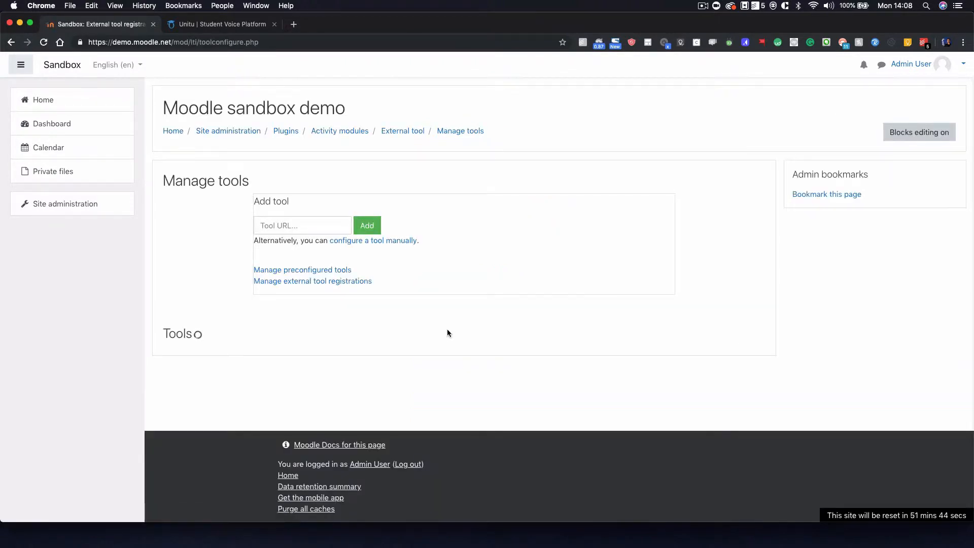
left_click(374, 243)
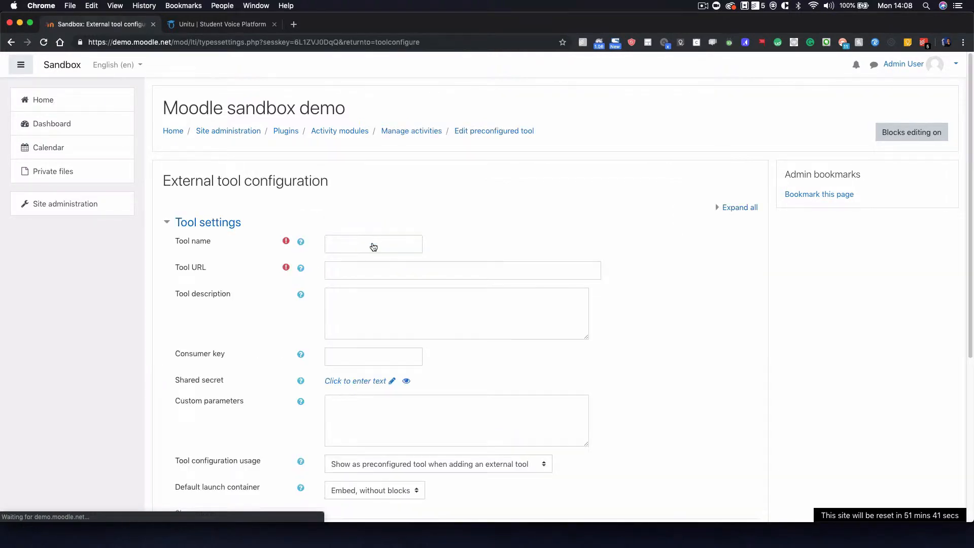
left_click(367, 246)
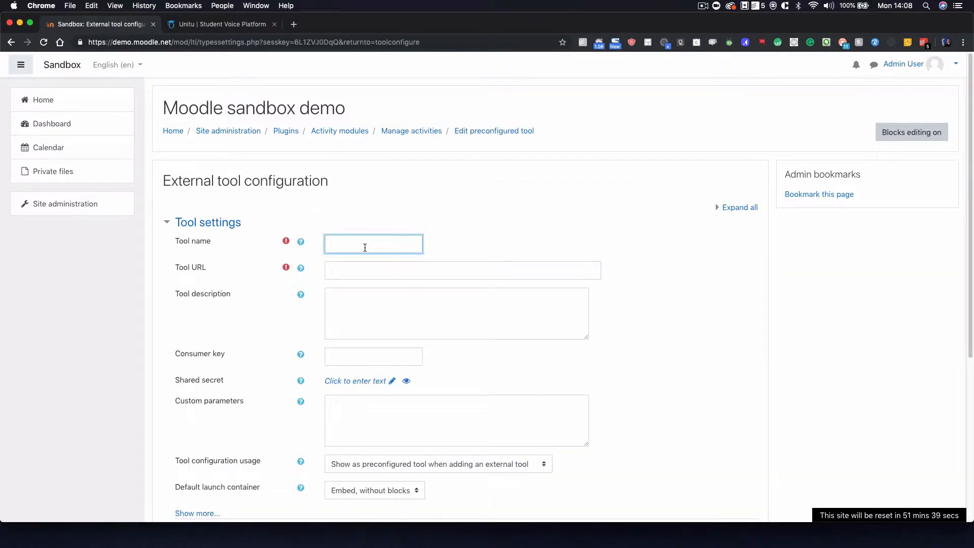
type("Unitu")
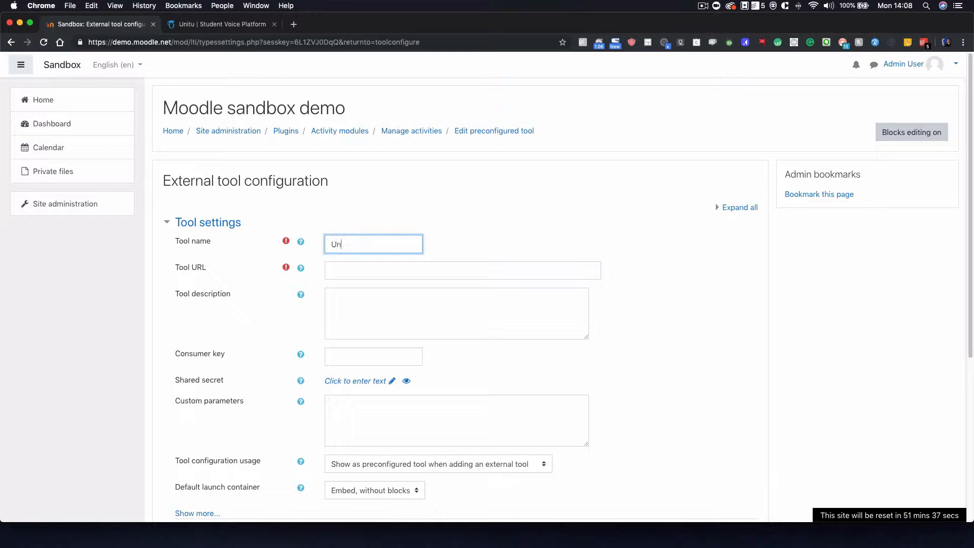
left_click(359, 271)
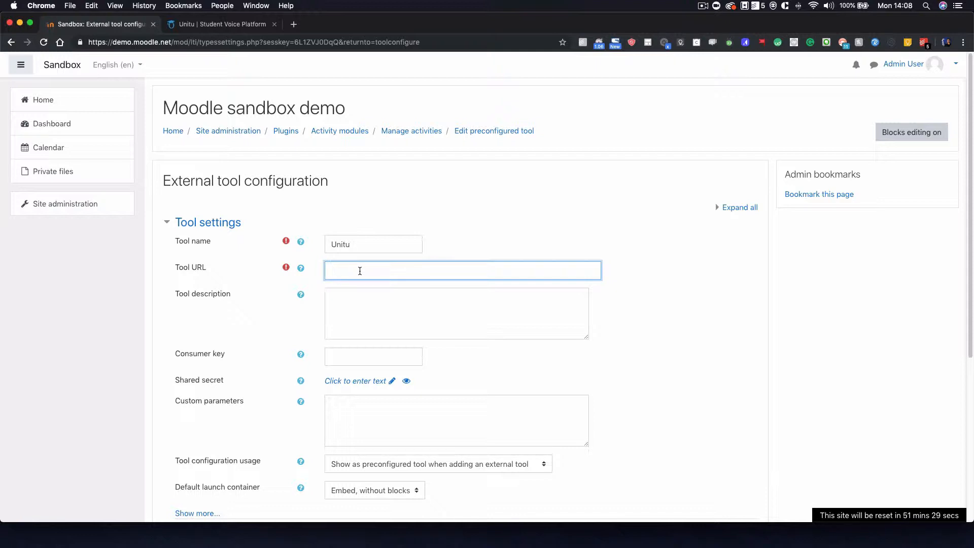
key("super+Tab")
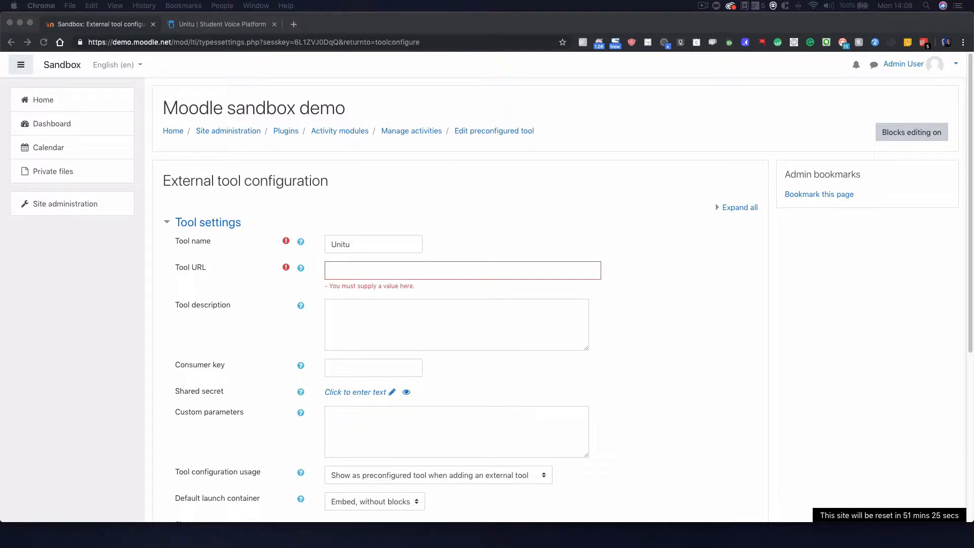
left_click(362, 272)
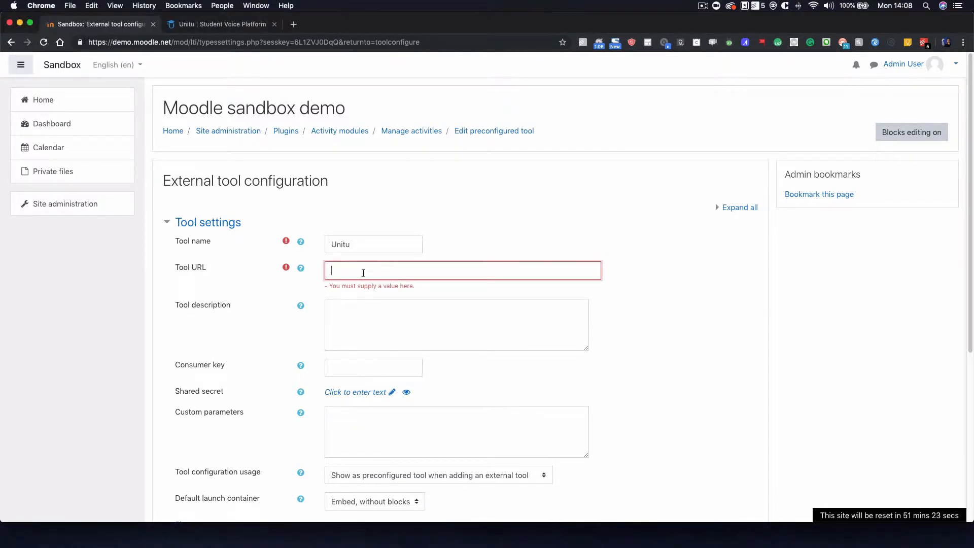
type("https://demo.unitu.co.uk/lti")
left_click(306, 282)
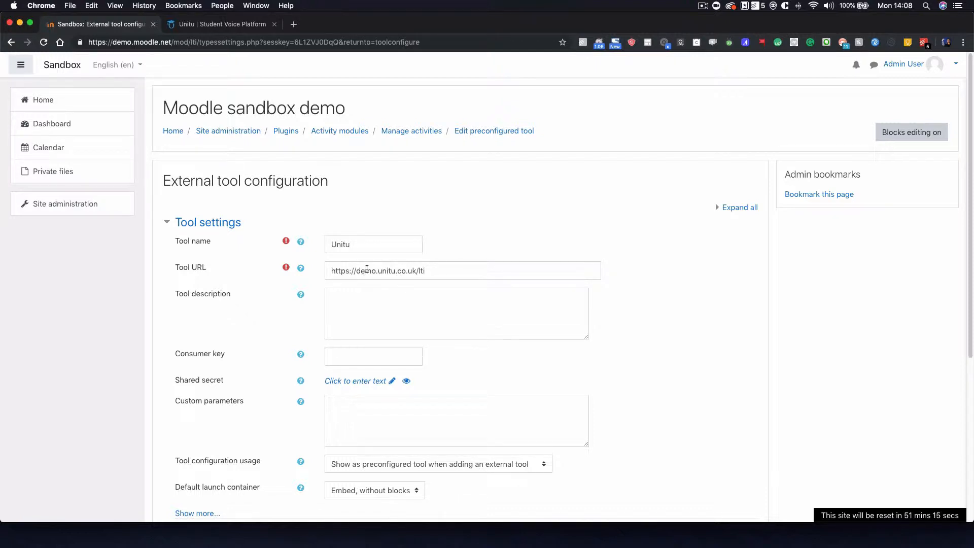
left_click_drag(376, 270, 359, 267)
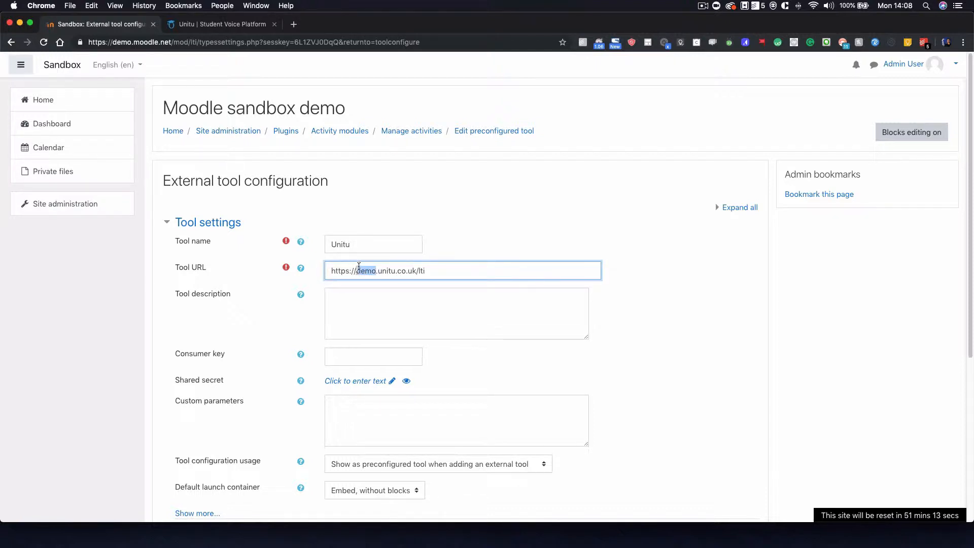
left_click(428, 270)
left_click_drag(428, 270, 414, 270)
left_click(640, 293)
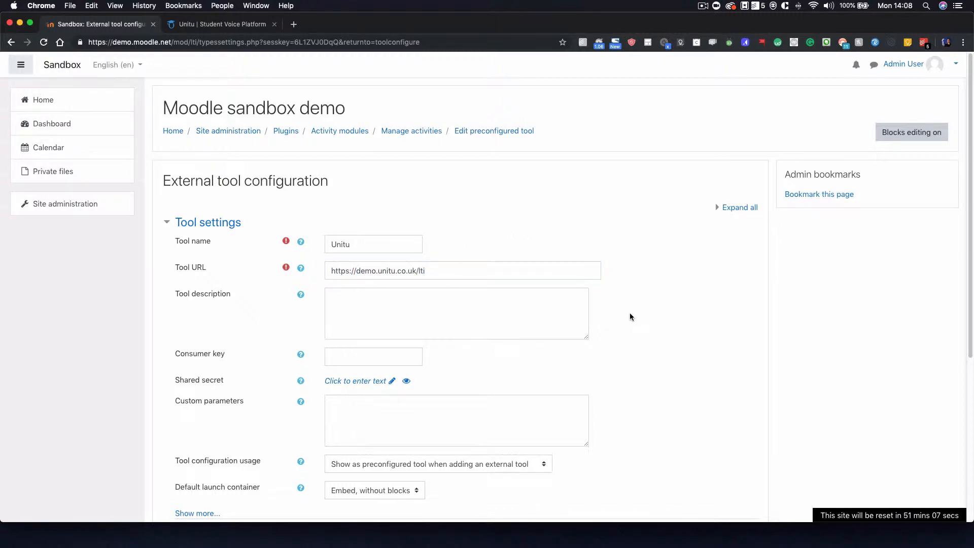
- Enter a tool description presenting Unitu, The Student Voice App, as a super fast way to collectively discuss questions, issues or ideas and see staff take action
left_click(335, 305)
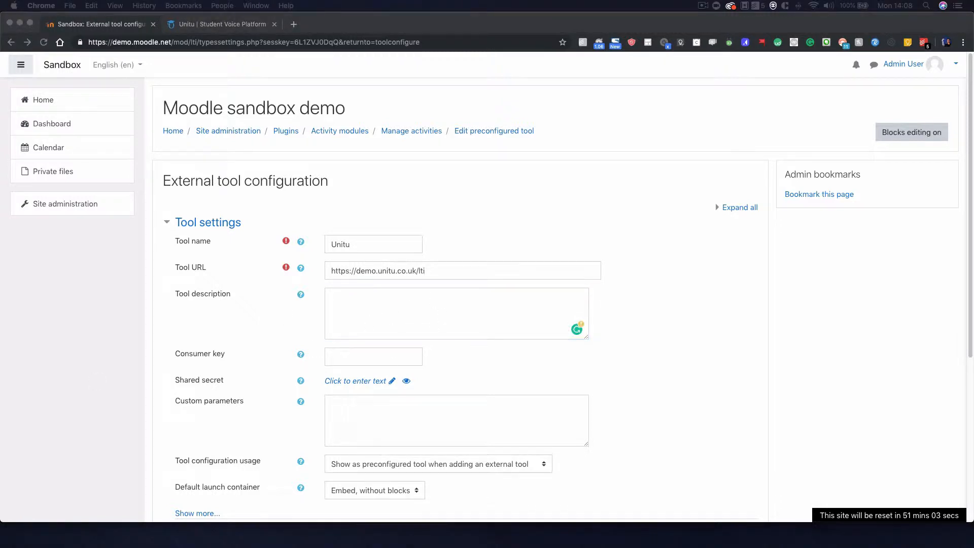
left_click(374, 311)
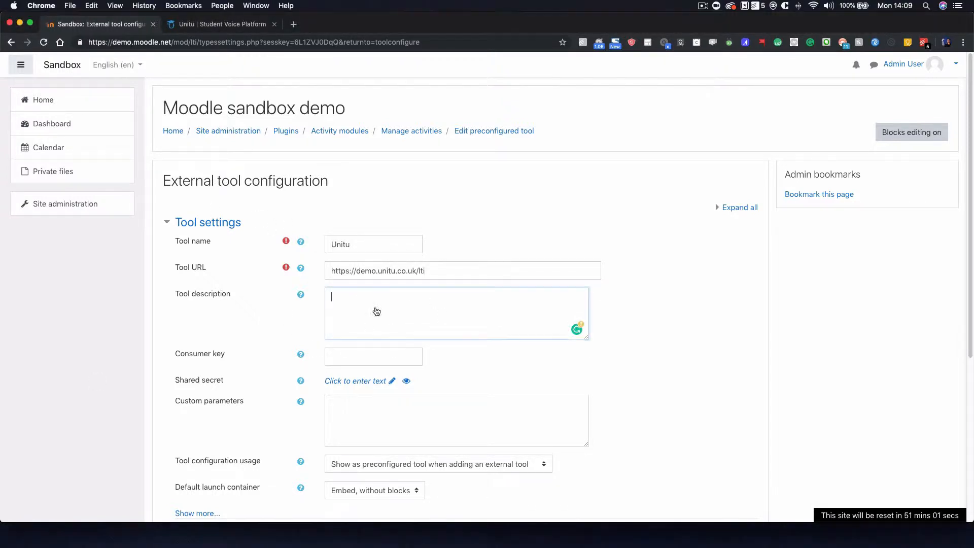
type("Unitu, The Student Voice App, is a super fast way to collectively discuss any question, issue or idea you have with your peers and see staff take action on it!")
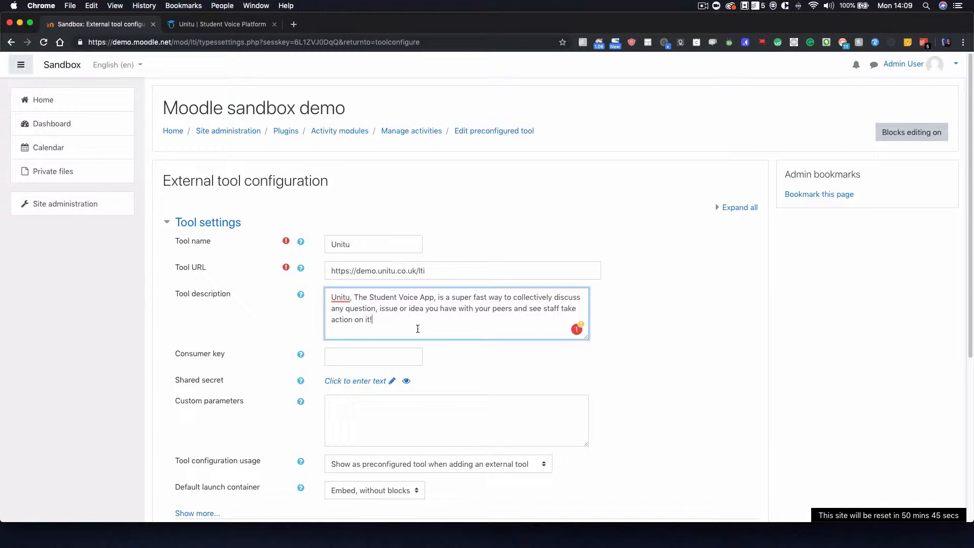
- Fill in the tool's consumer key and paste its shared secret
left_click(373, 361)
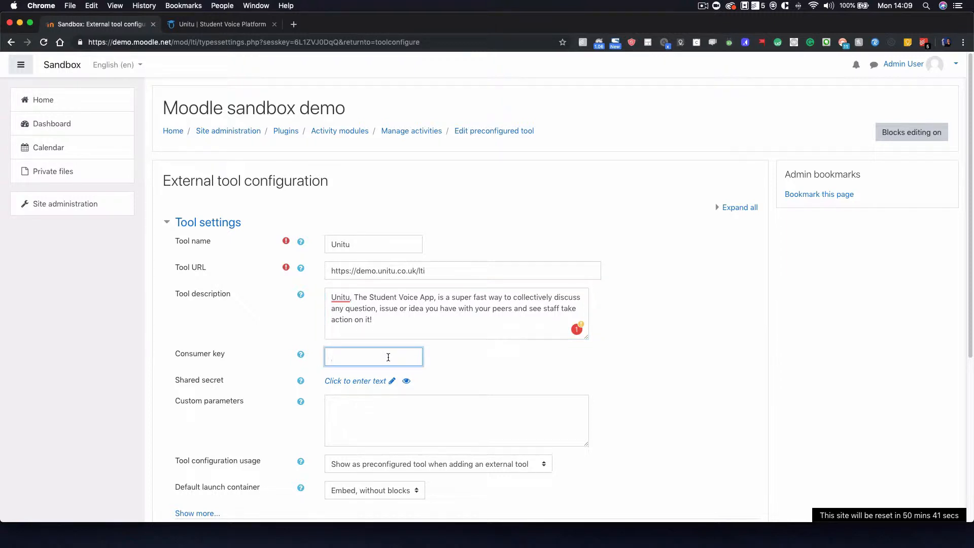
type("demo")
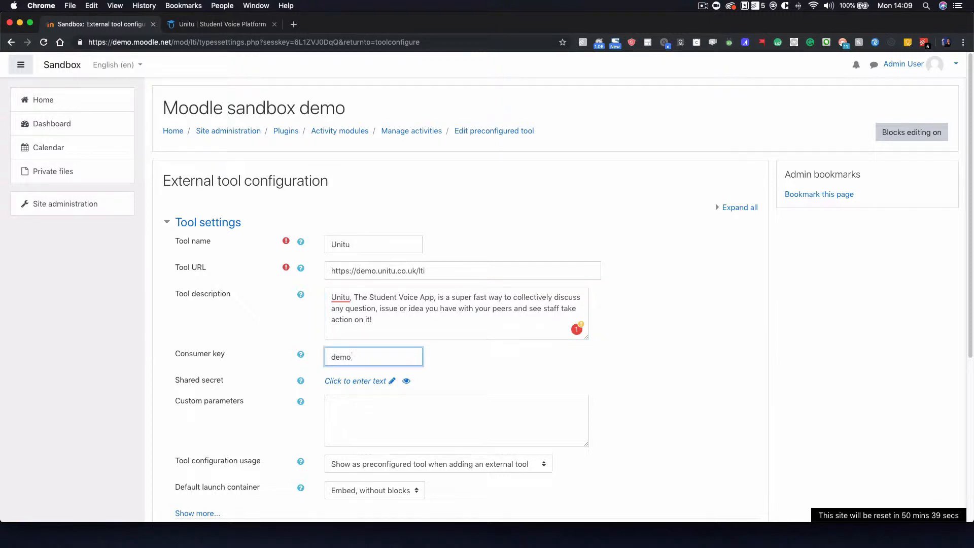
left_click(392, 381)
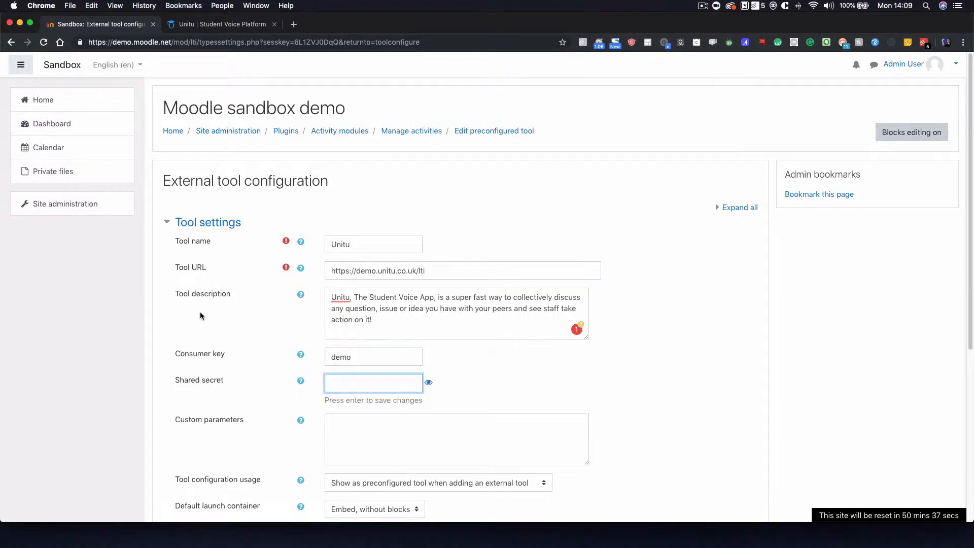
key("super+Tab")
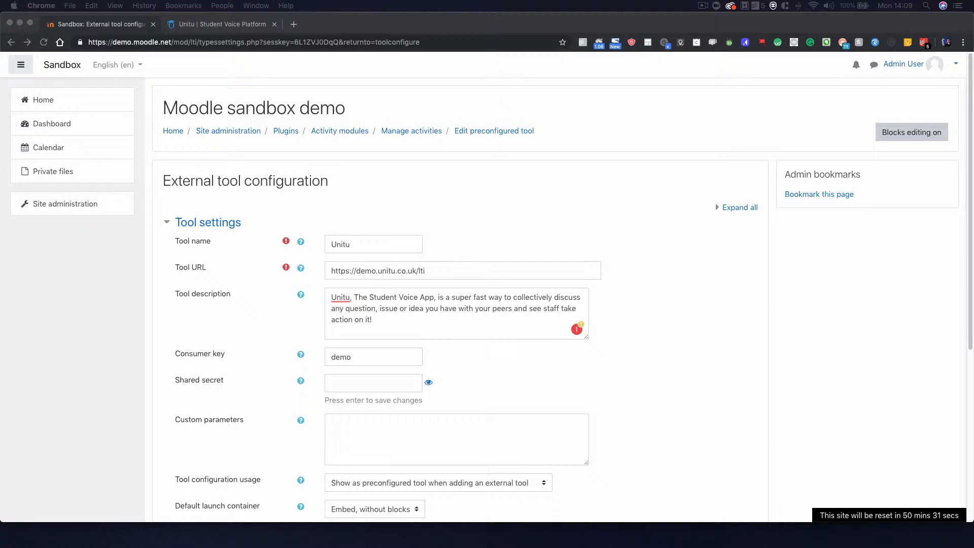
left_click(368, 385)
key("super+v")
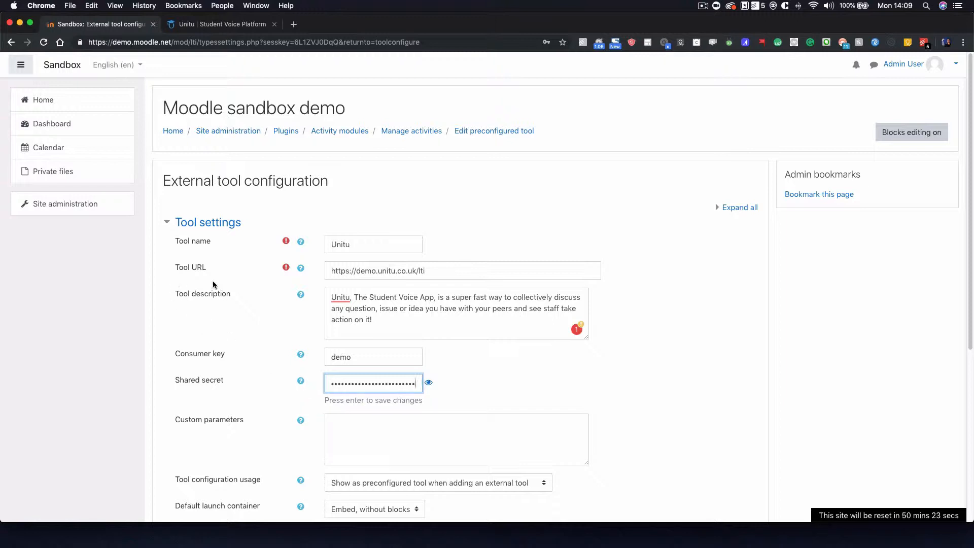
- Review the default launch container options and keep Embed, without blocks
scroll(286, 394, "down", 2)
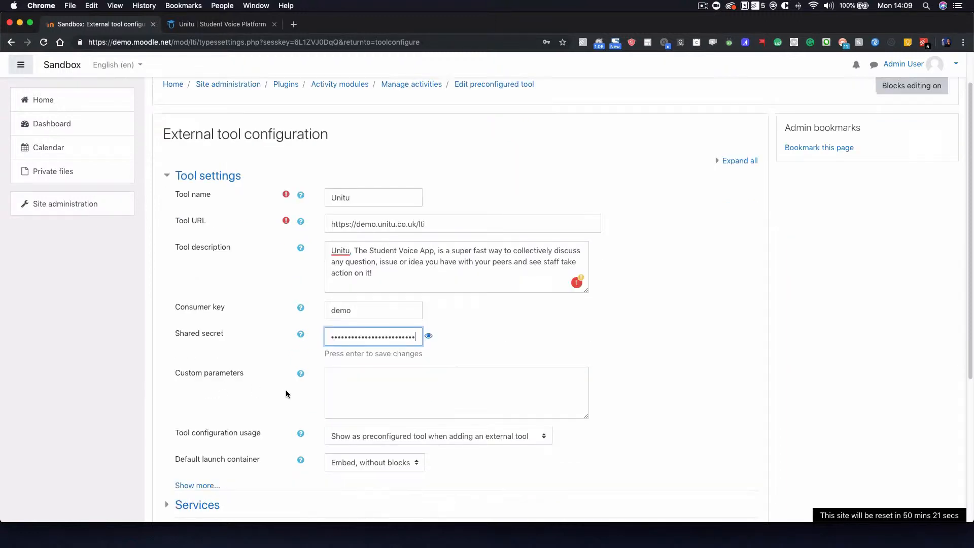
scroll(285, 391, "down", 1)
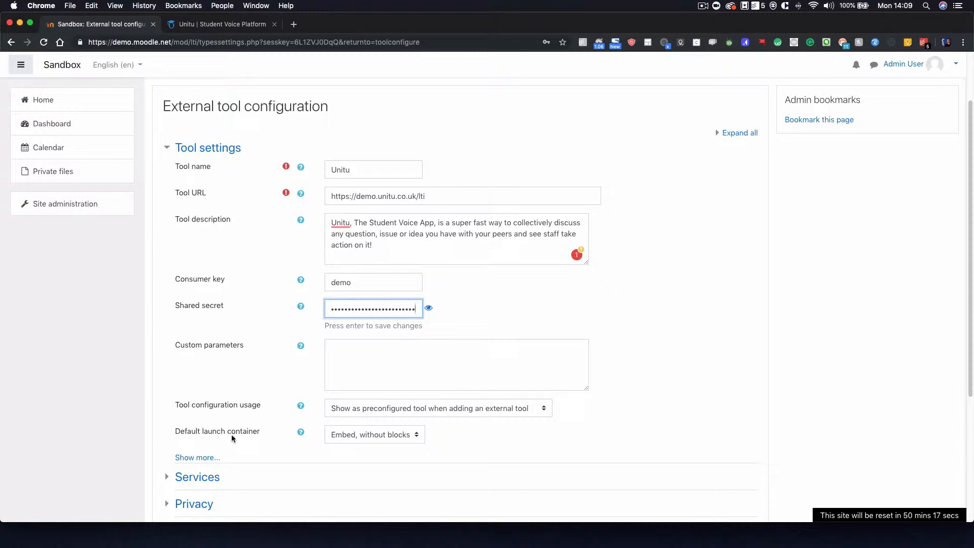
left_click(351, 443)
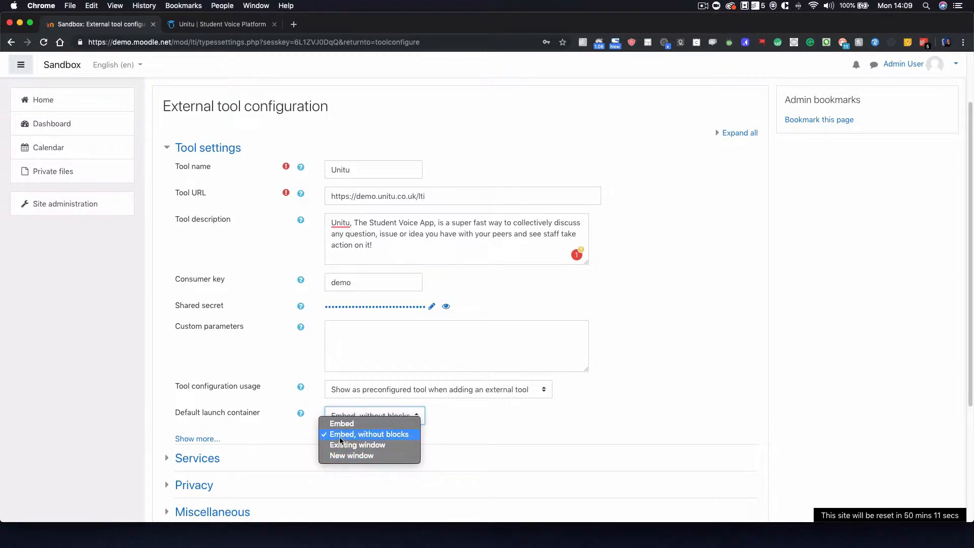
left_click(490, 426)
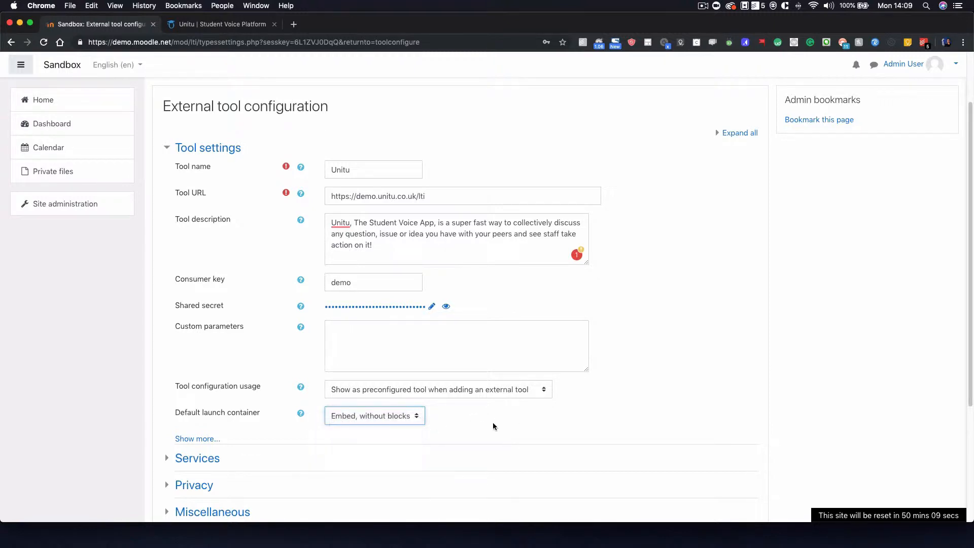
- In the tool's privacy settings, set sharing the launcher's email to Always and save the tool configuration
scroll(221, 389, "down", 3)
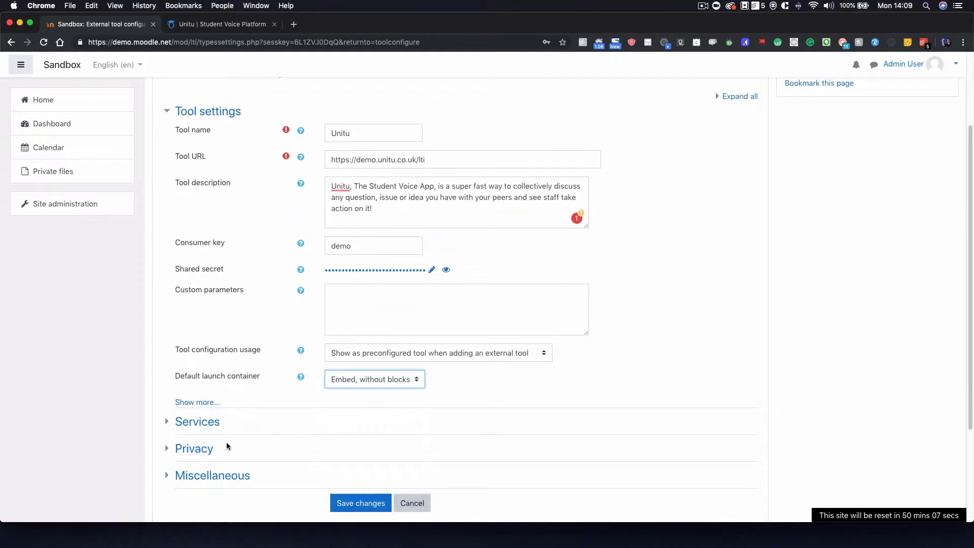
left_click(192, 419)
scroll(203, 432, "down", 3)
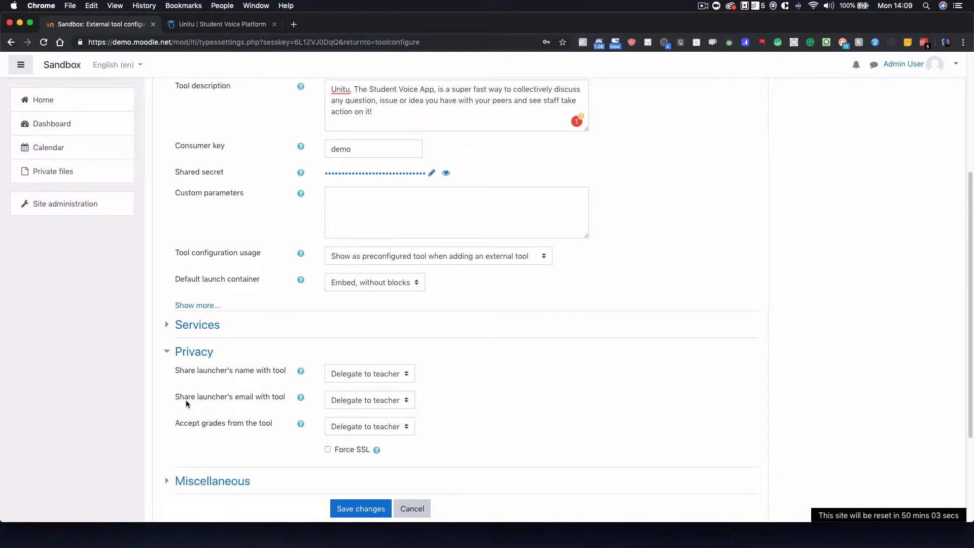
left_click(338, 403)
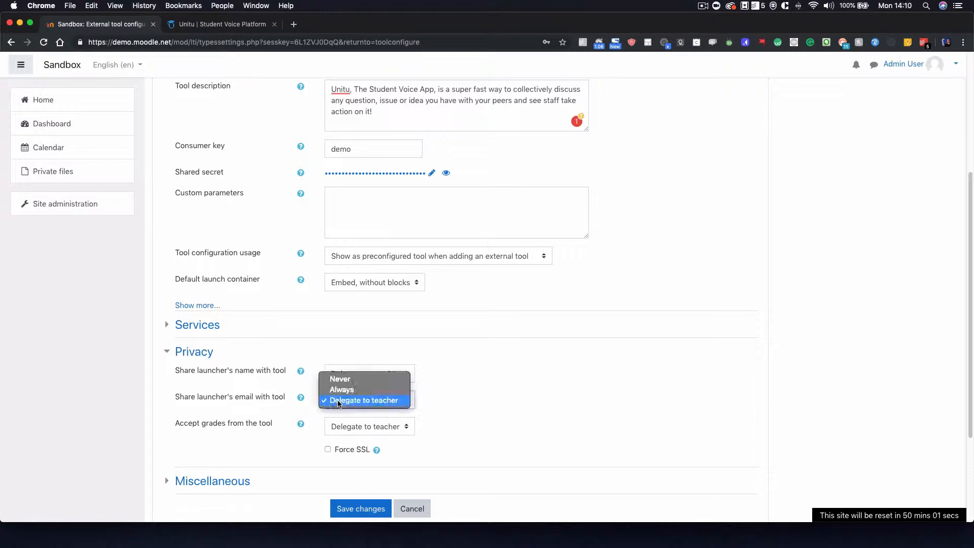
left_click(338, 390)
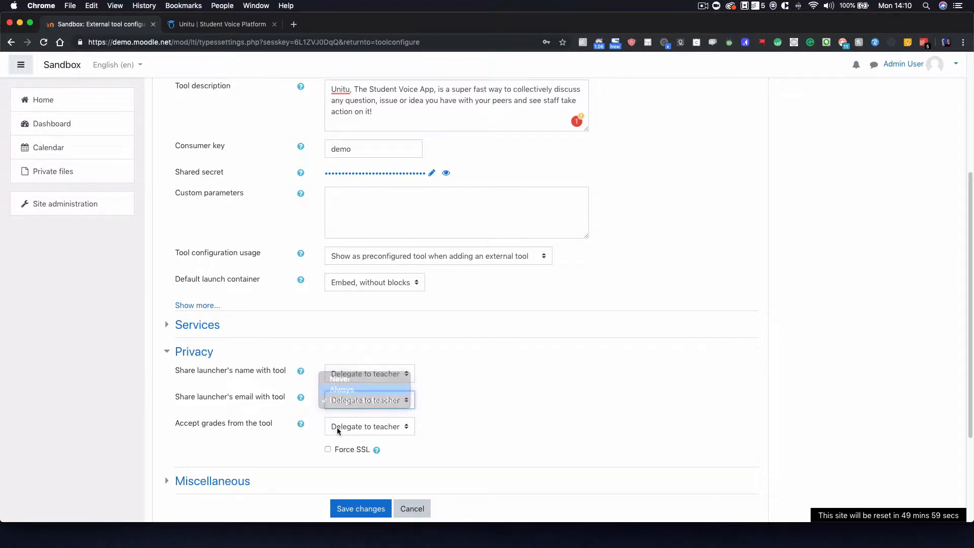
scroll(325, 476, "down", 2)
left_click(366, 466)
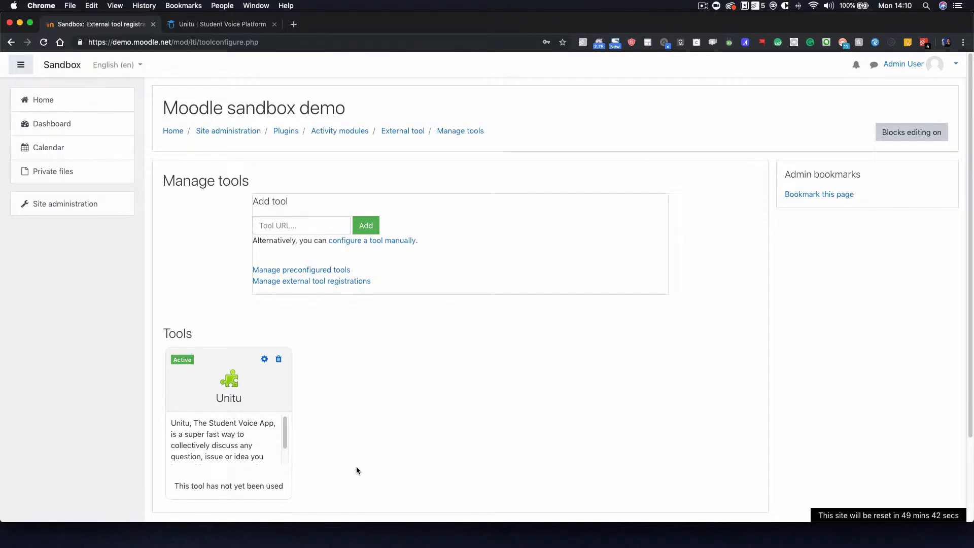
- Open My first course from the site home page and turn editing on
left_click(81, 109)
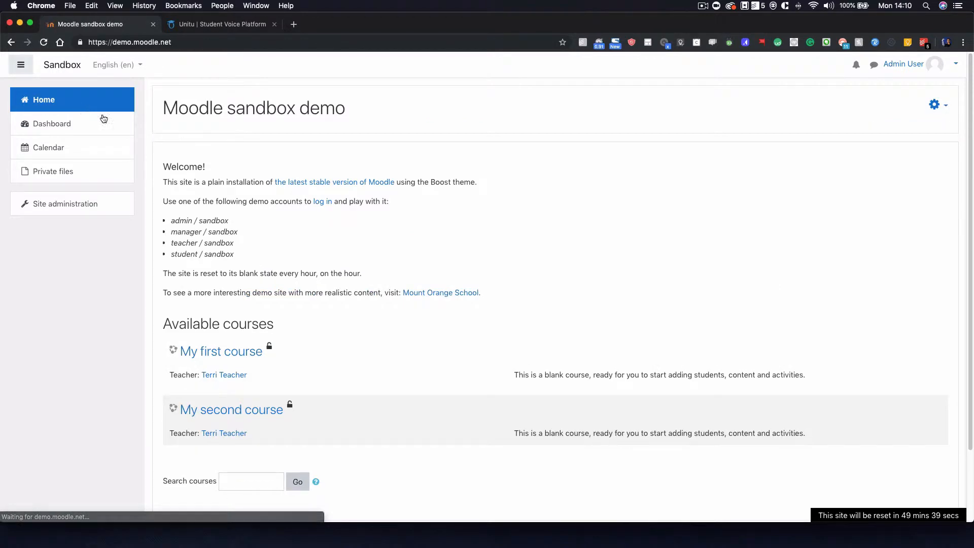
scroll(203, 319, "down", 2)
left_click(199, 305)
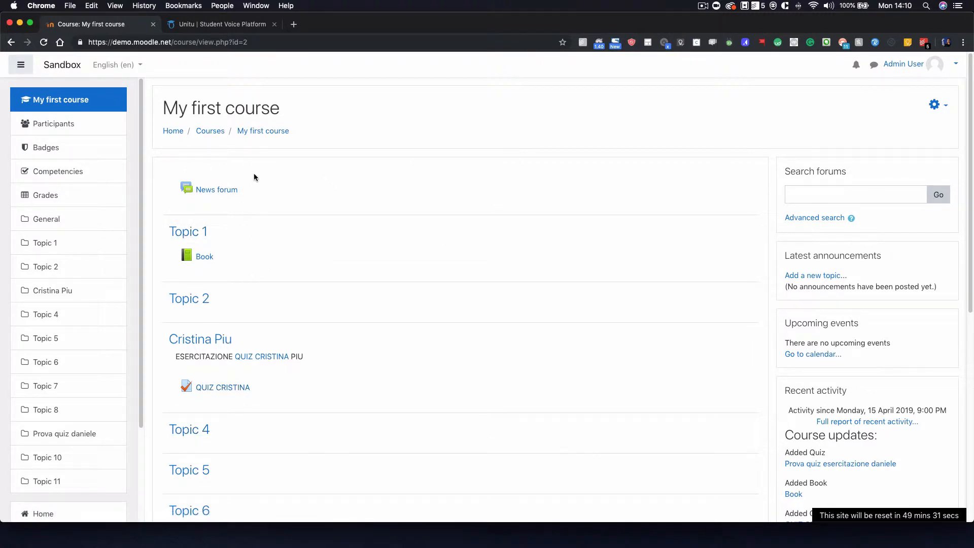
left_click(936, 106)
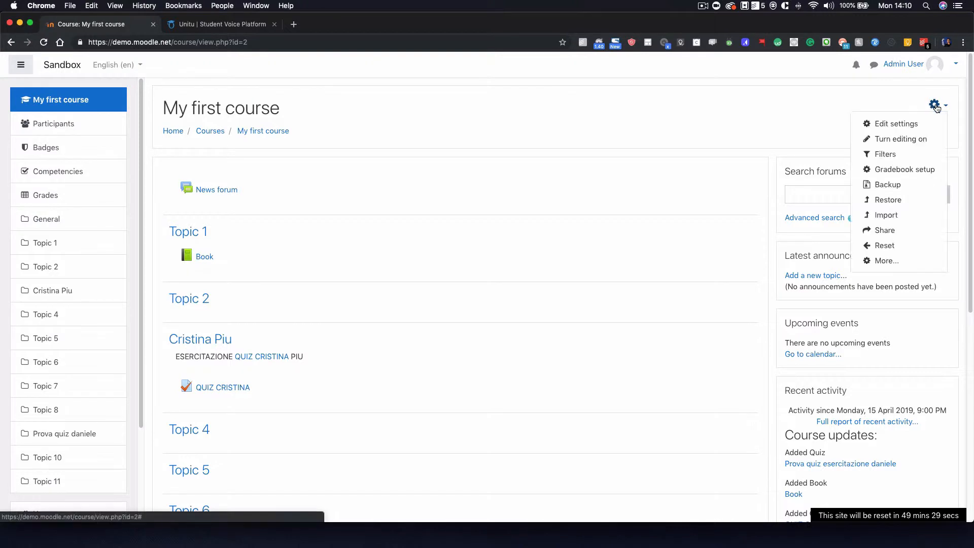
left_click(919, 139)
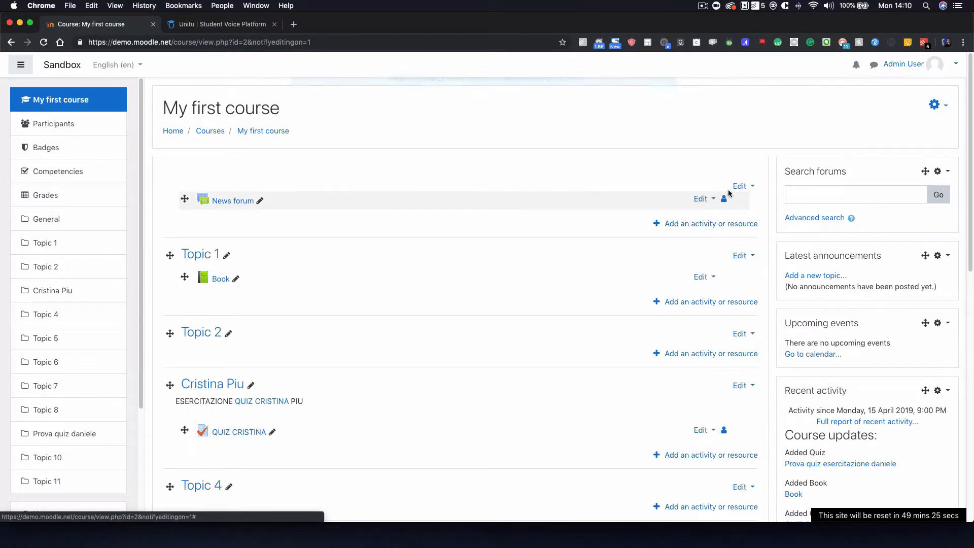
- Add an External tool activity to the general section above Topic 1
left_click(679, 224)
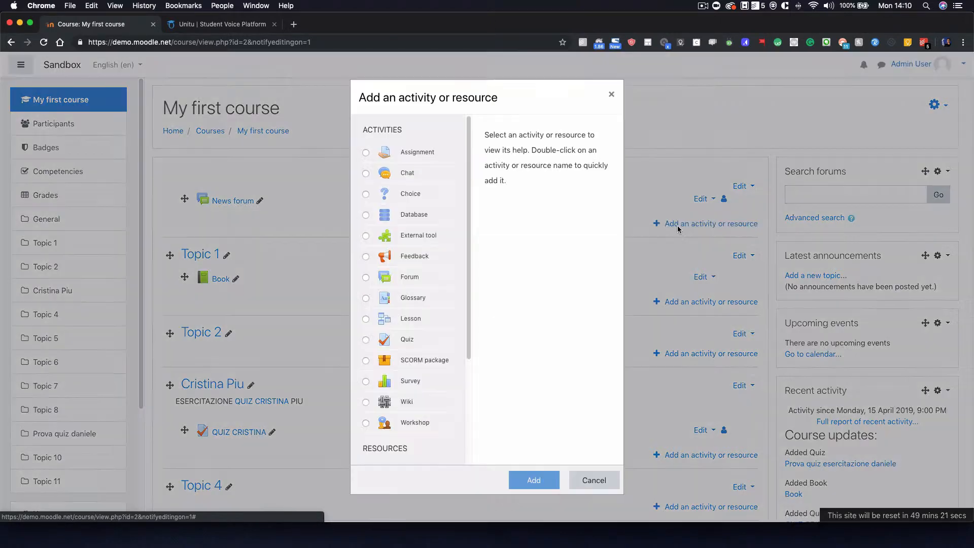
left_click(365, 235)
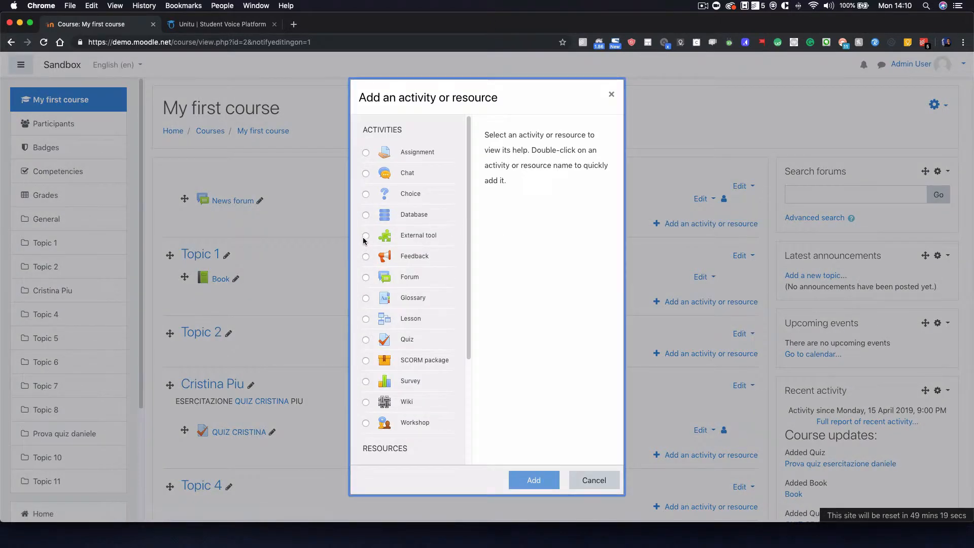
scroll(563, 307, "down", 1)
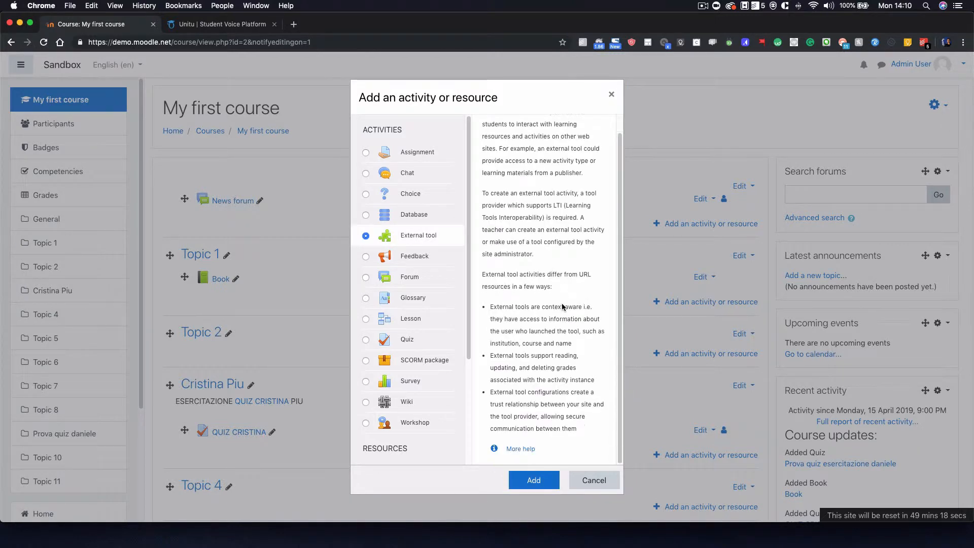
left_click(534, 480)
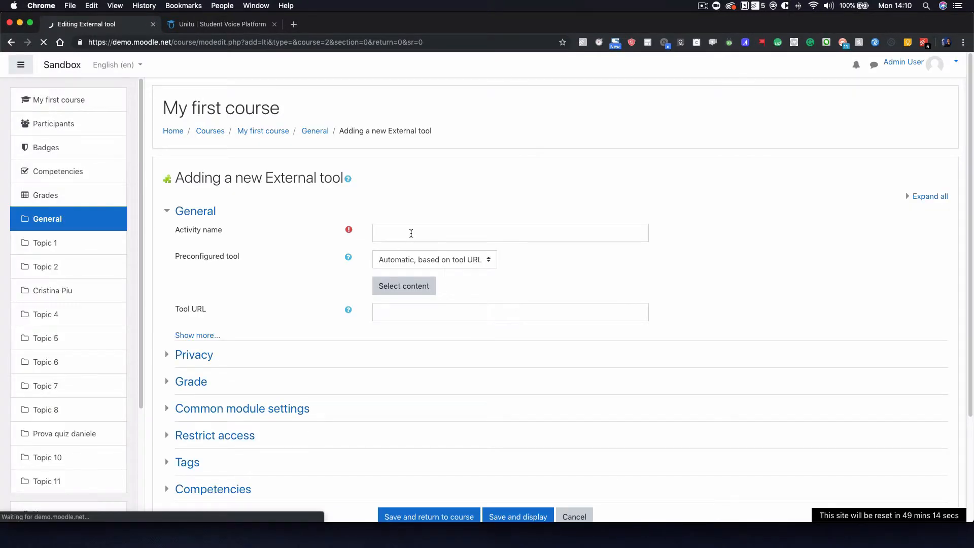
- Name the new activity "Unitu - Your Student Voice App"
left_click(416, 229)
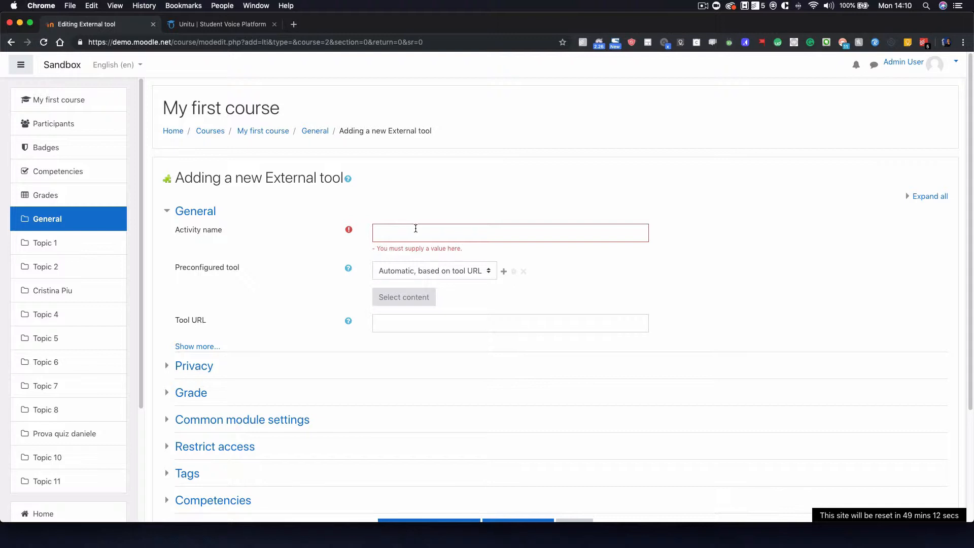
left_click(416, 229)
type("Unitu ")
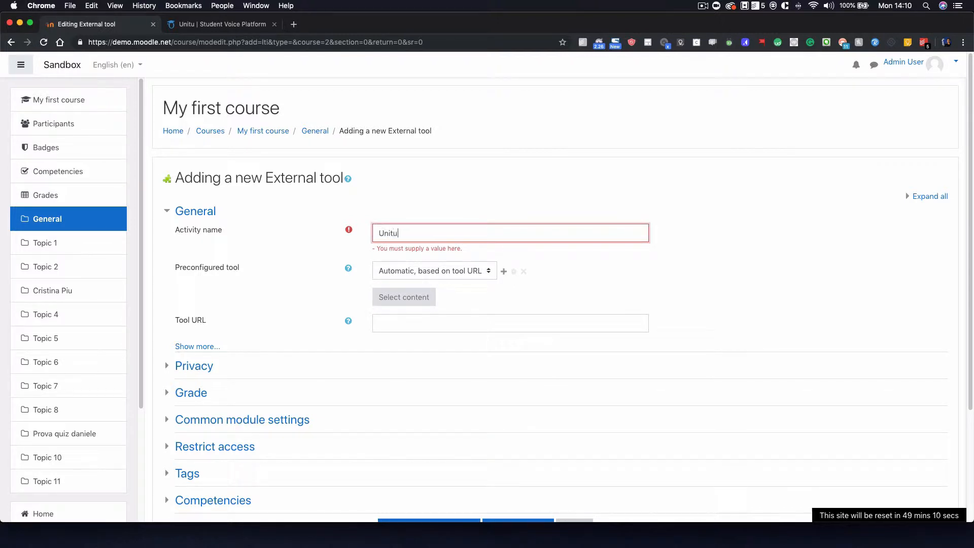
type("- Your S")
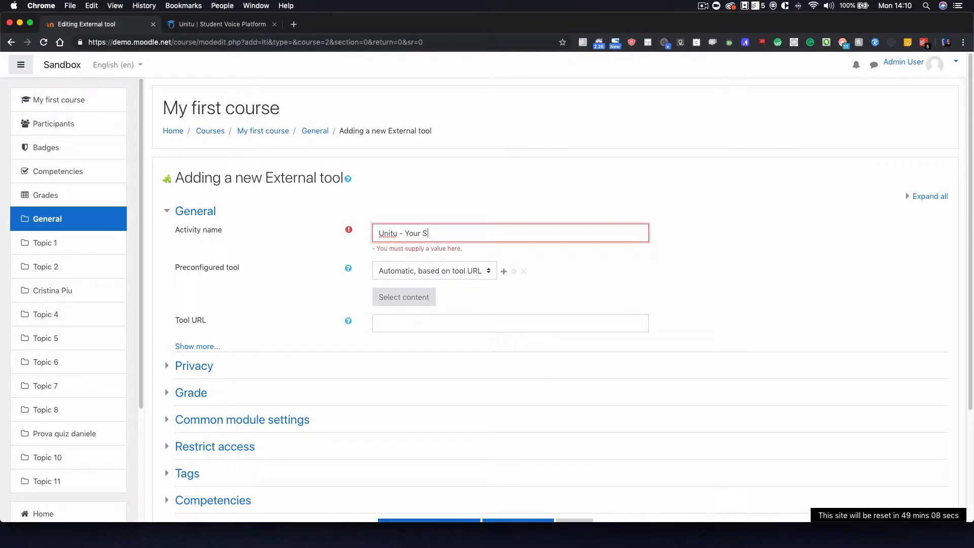
type("tudent Voice App")
- Choose Unitu as the activity's preconfigured tool, then save and return to the course
left_click(447, 265)
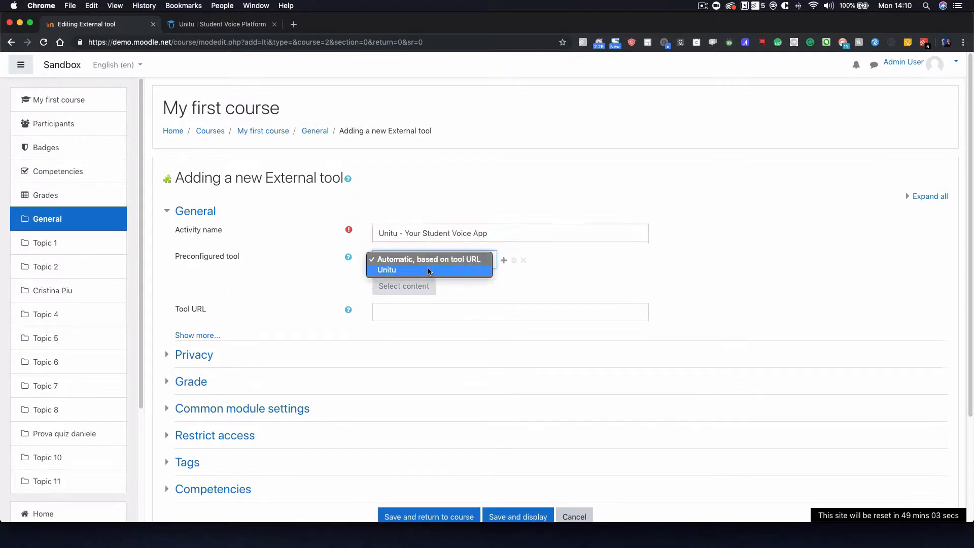
left_click(385, 272)
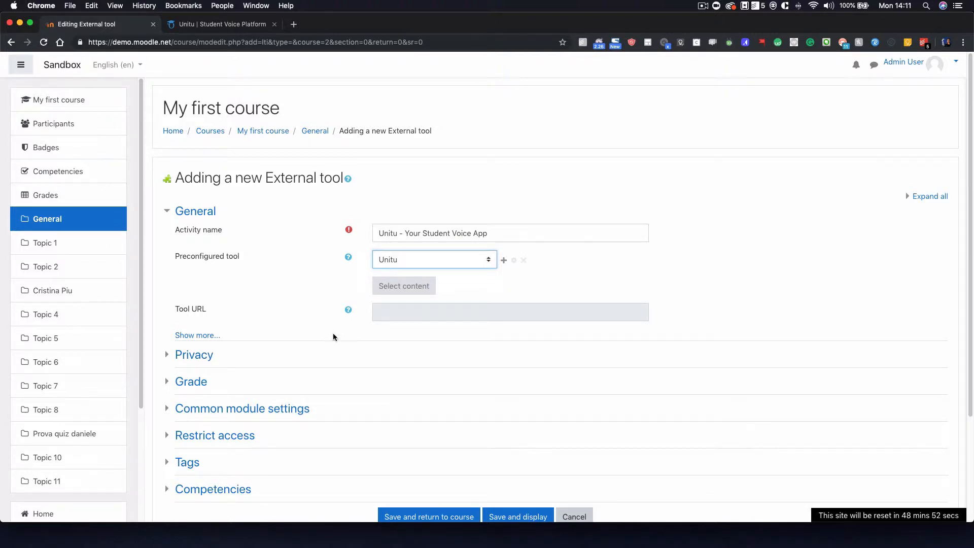
scroll(333, 333, "down", 3)
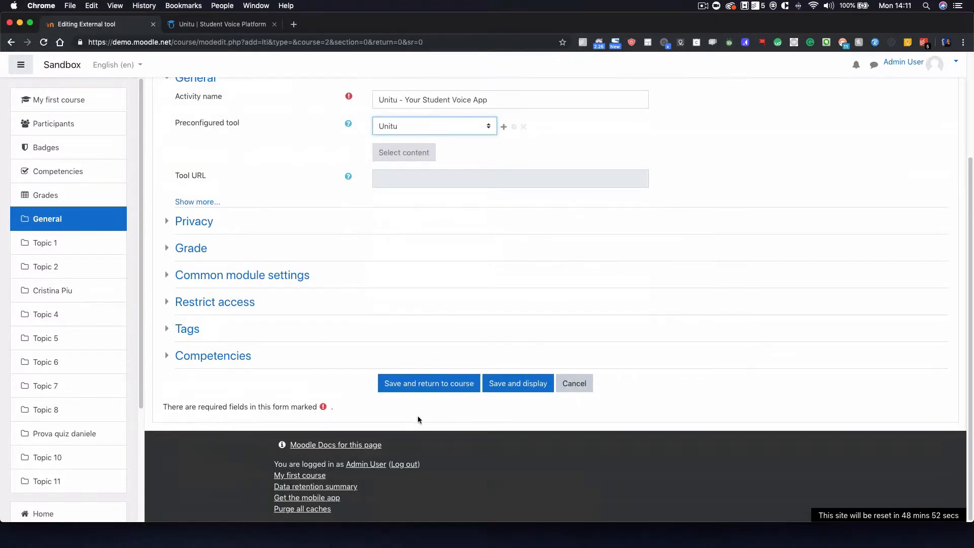
left_click(419, 384)
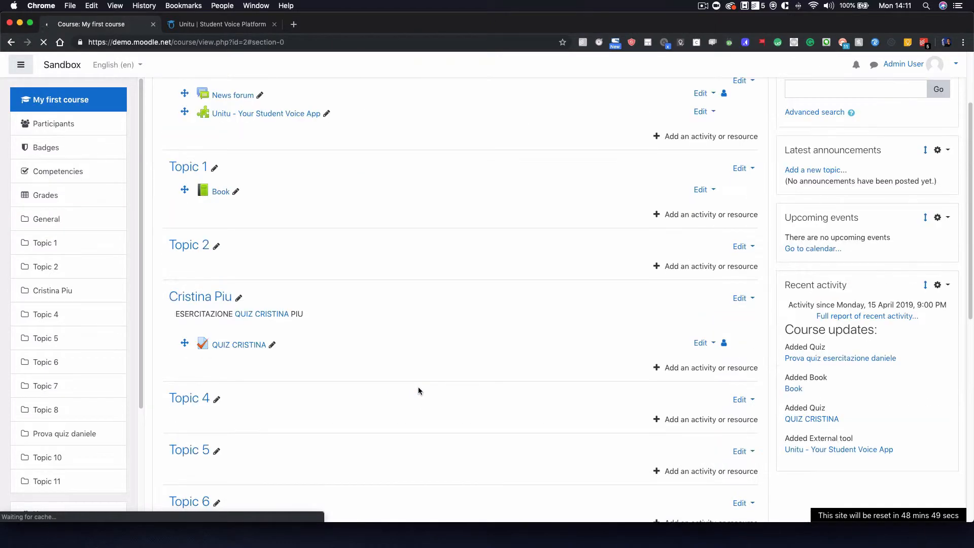
- Open the admin account's profile to check its user details and email address
scroll(271, 269, "up", 3)
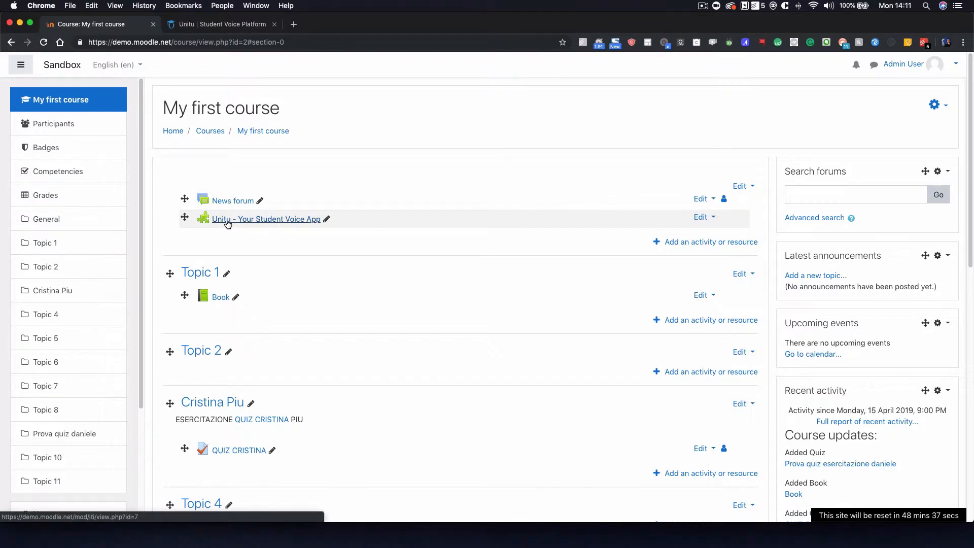
left_click(927, 68)
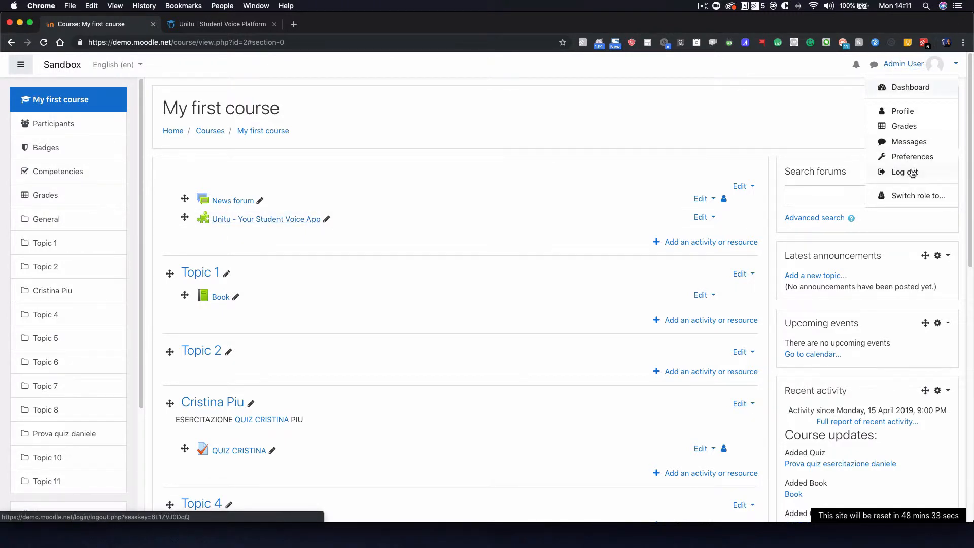
left_click(917, 112)
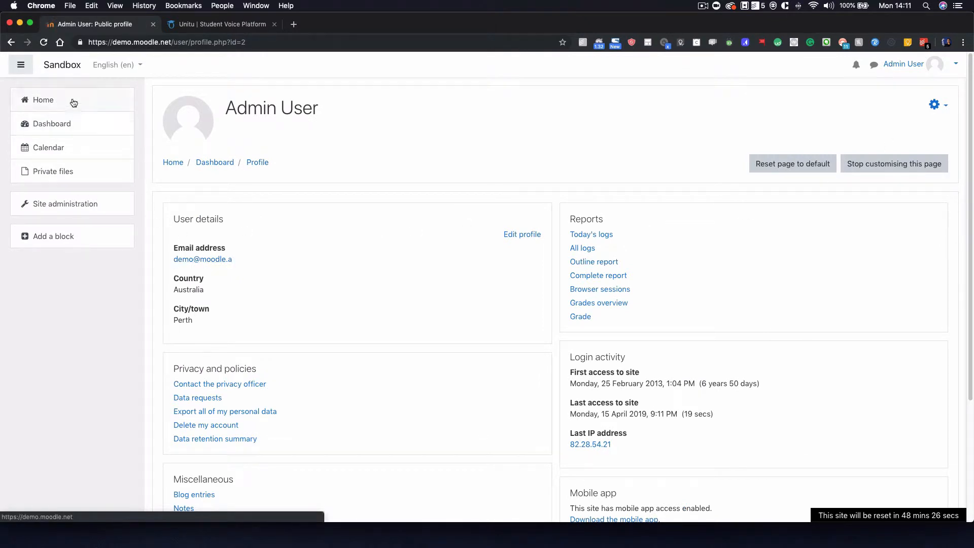
- Launch the Unitu activity from My first course and look over the embedded department feedback board
left_click(54, 101)
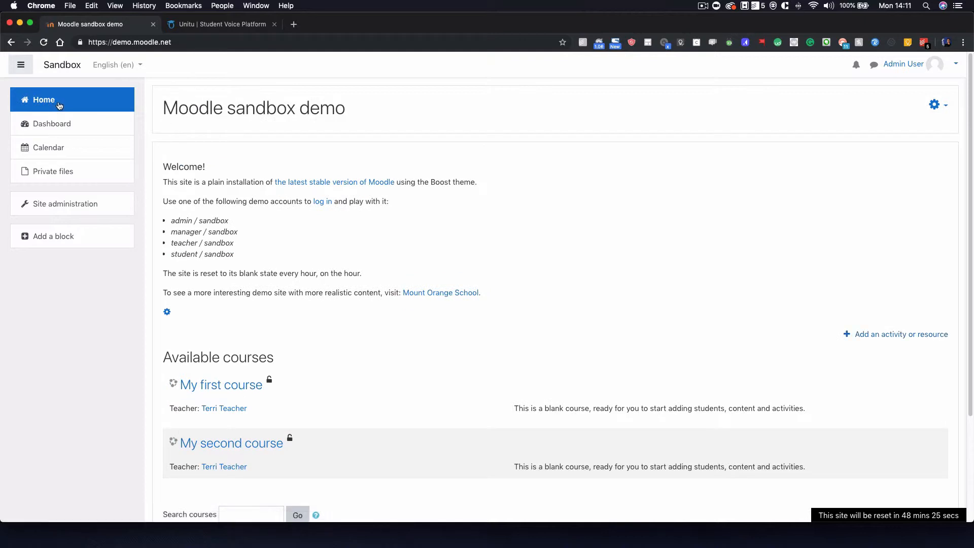
left_click(213, 387)
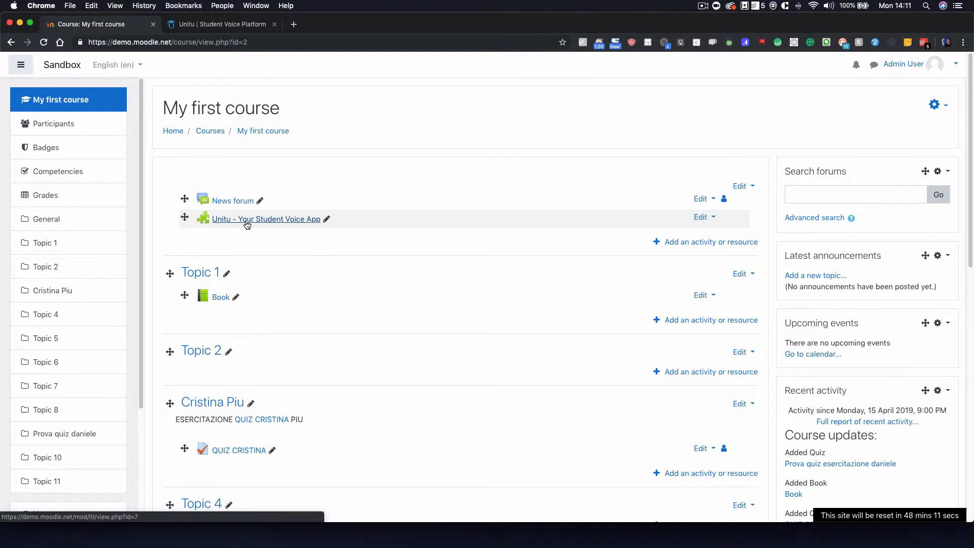
left_click(247, 225)
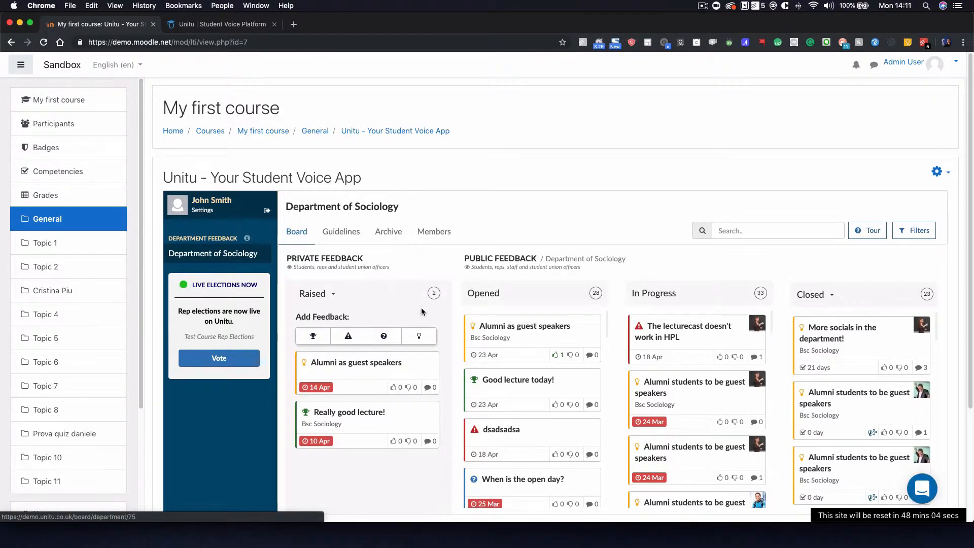
scroll(394, 259, "down", 2)
scroll(394, 259, "up", 1)
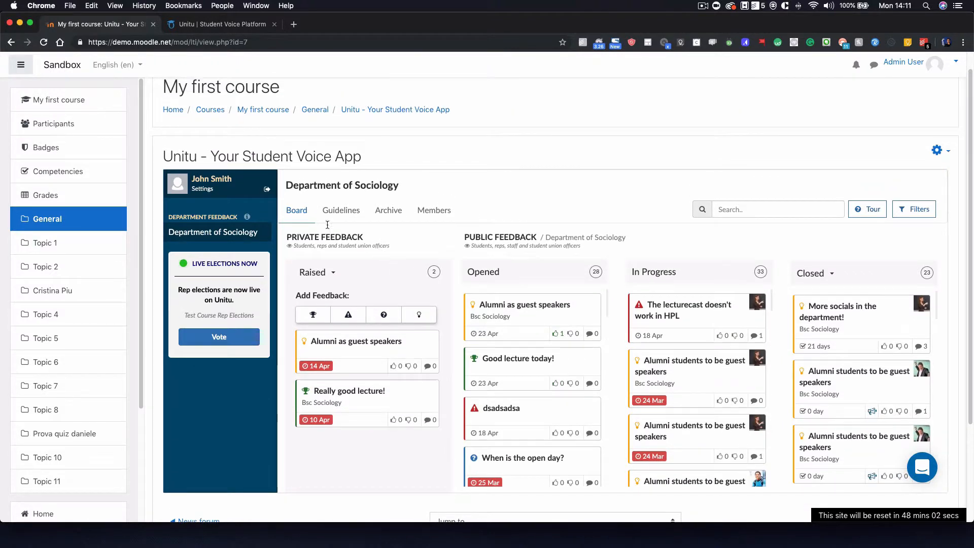
- Check the primary email address in the embedded Unitu account's settings
left_click(202, 189)
left_click(335, 396)
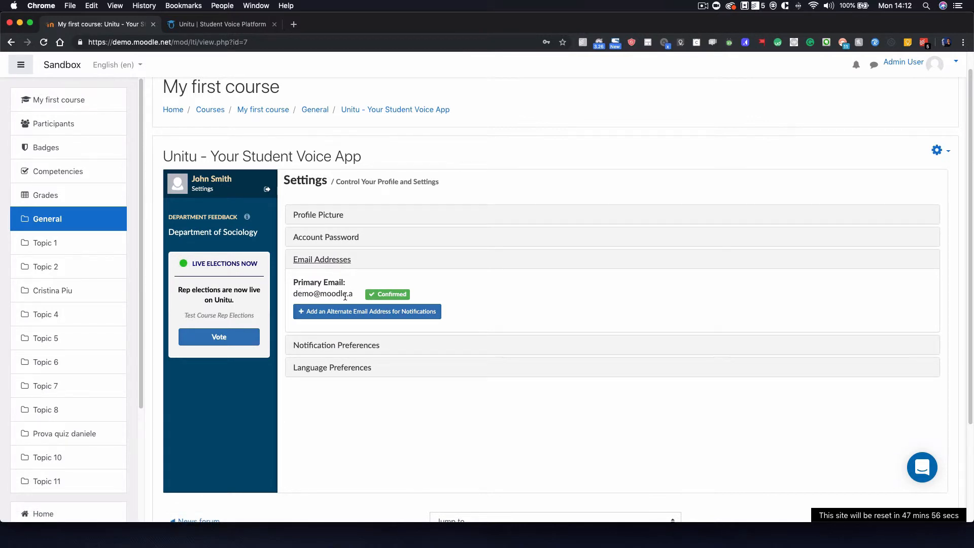
scroll(324, 284, "up", 1)
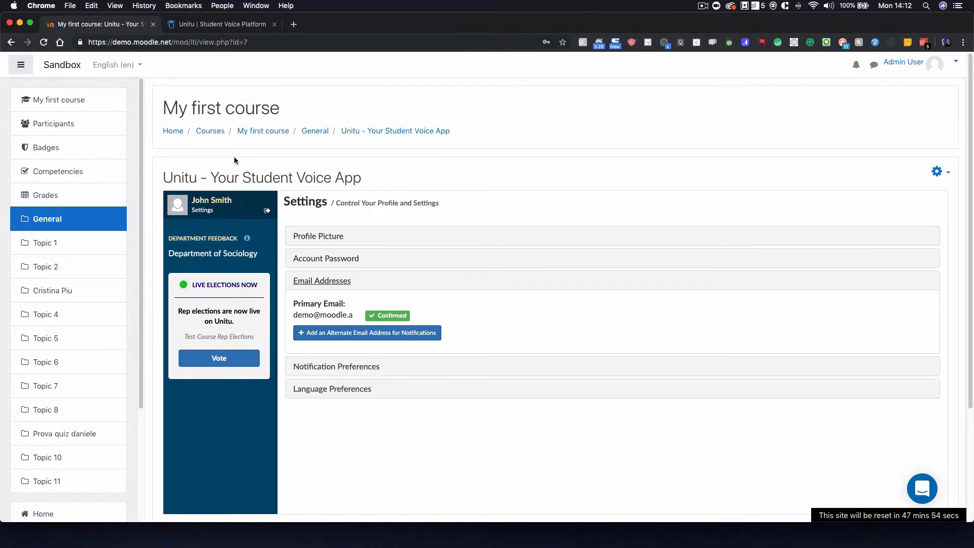
- Log out of the admin account and log in to Moodle with the student demo account
left_click(953, 63)
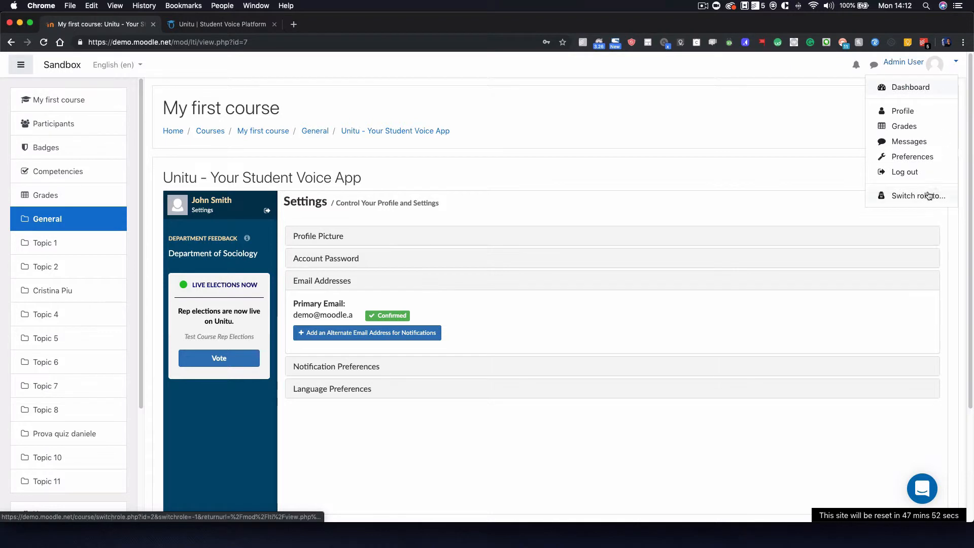
left_click(912, 179)
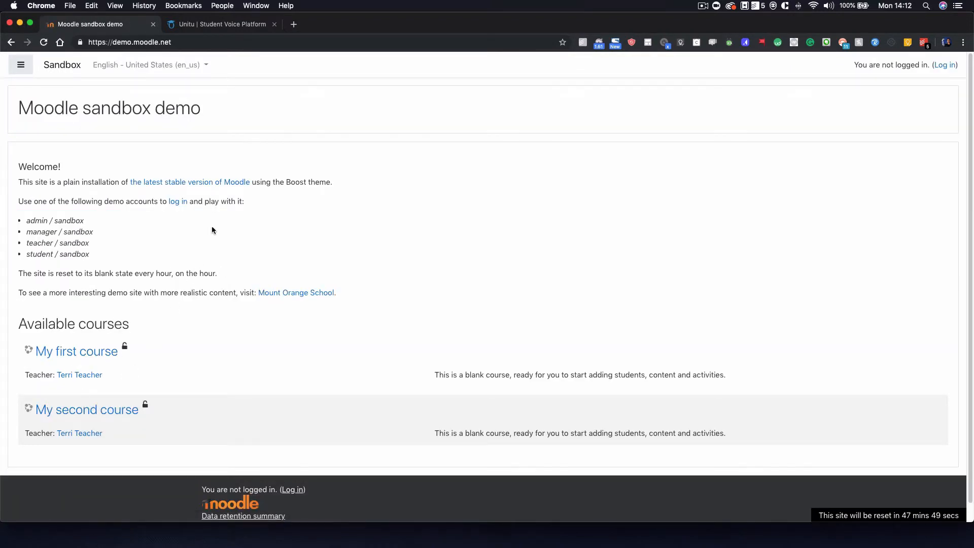
left_click(942, 65)
left_click_drag(355, 148, 299, 147)
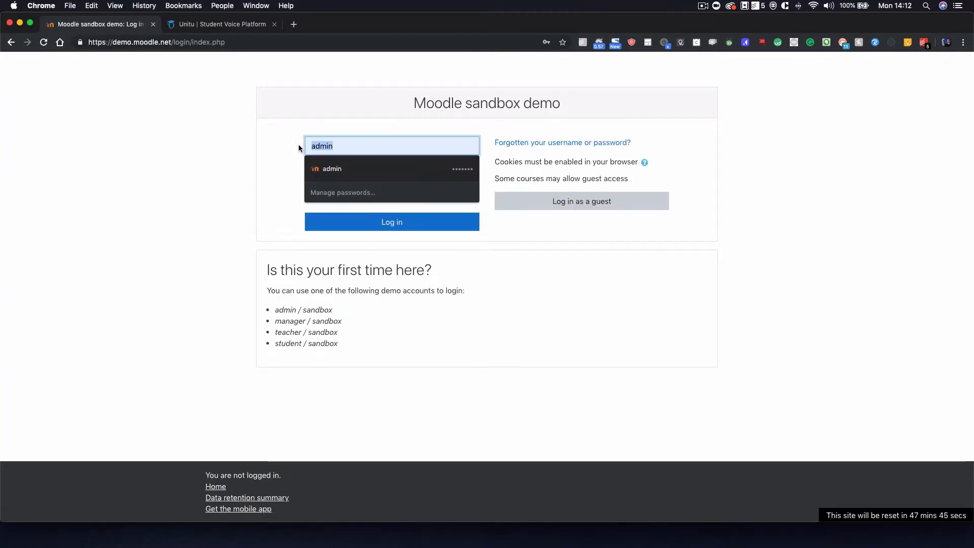
type("student")
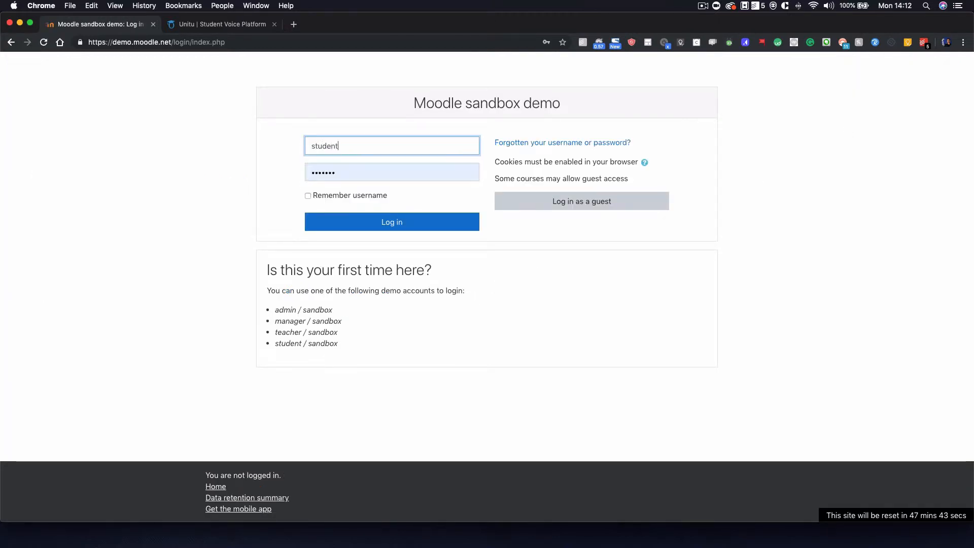
left_click(388, 224)
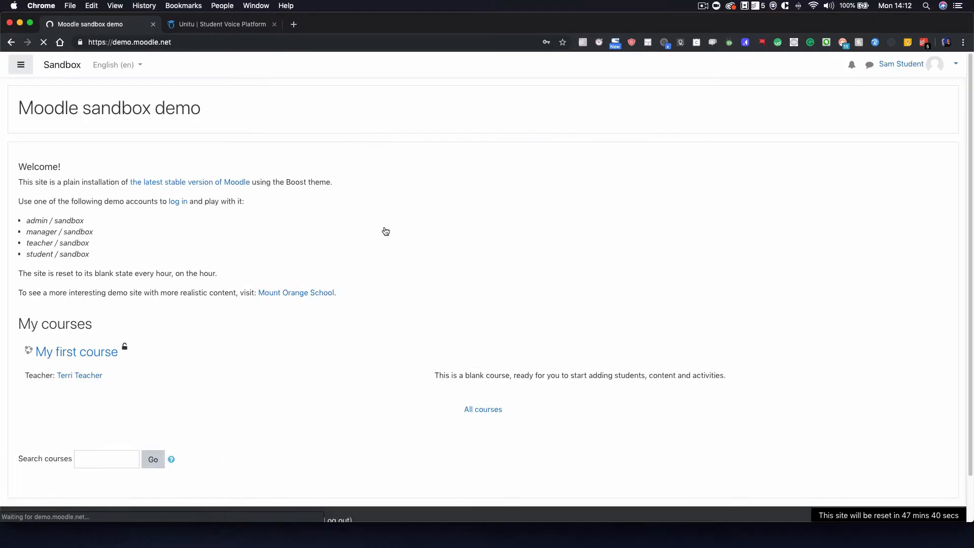
scroll(248, 327, "down", 1)
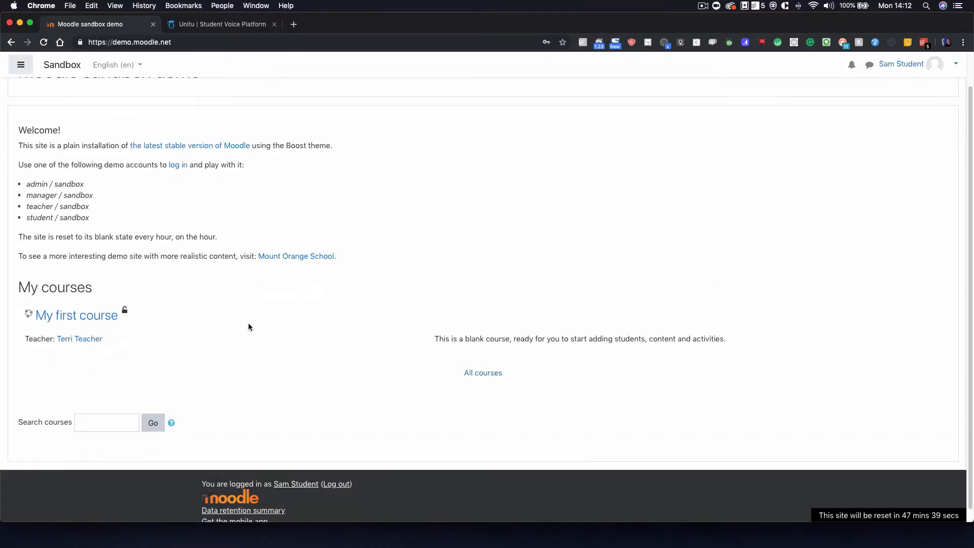
- Launch the Unitu activity from My first course as the student and look over the embedded feedback board
left_click(46, 321)
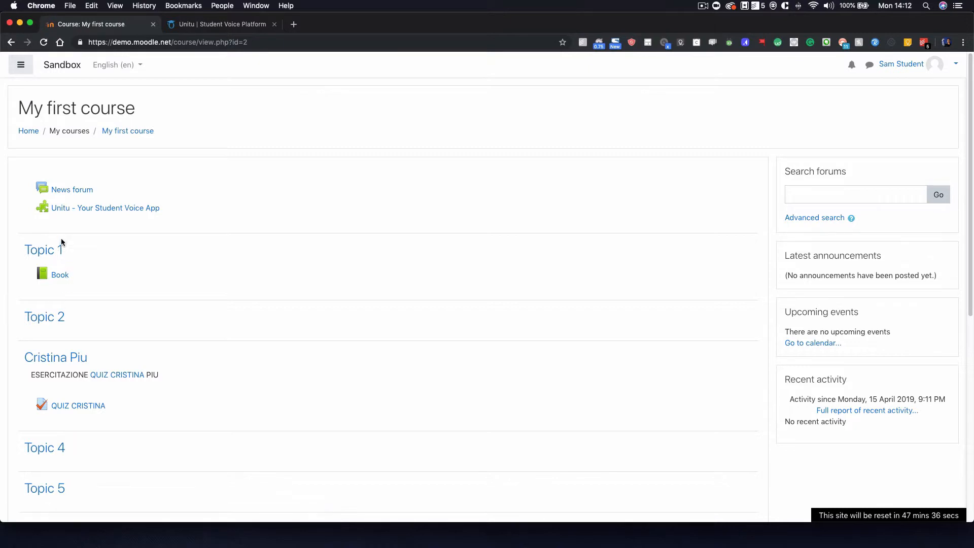
left_click(125, 212)
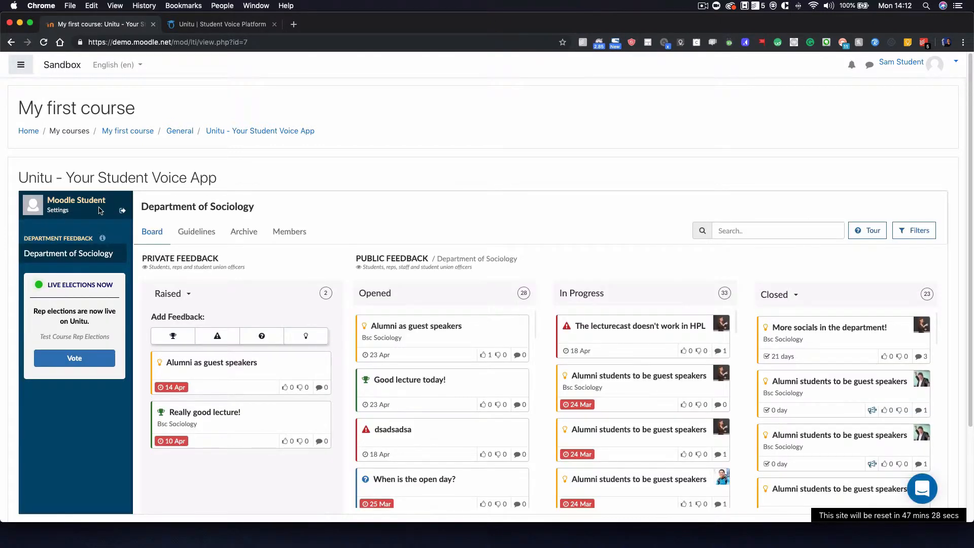
scroll(233, 293, "down", 1)
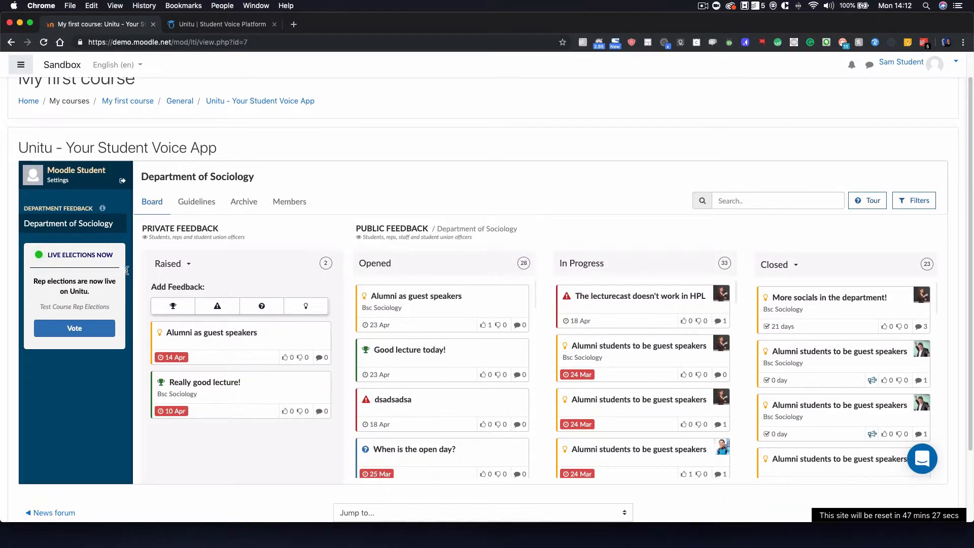
- Start a new Issue feedback titled "Issue", with "...." as the description and "..." as the suggested solution
left_click(225, 305)
left_click(376, 273)
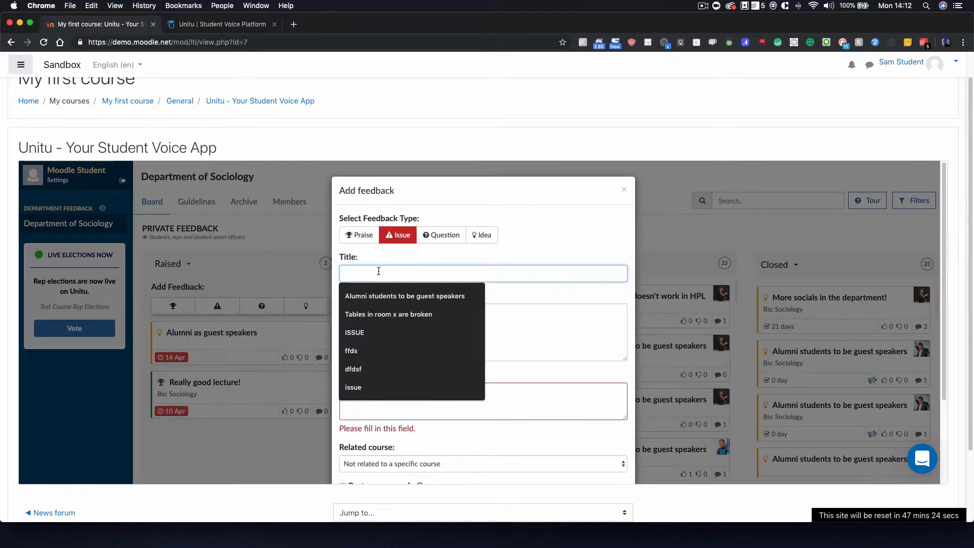
type("Issue")
left_click(431, 321)
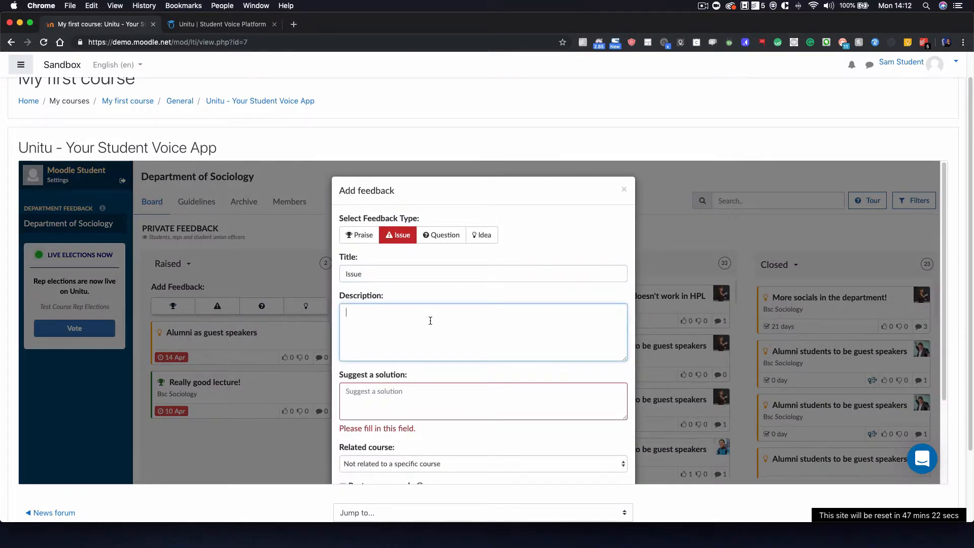
type("....")
left_click(402, 392)
type("...")
- Relate the feedback to the Bsc Sociology course, make it anonymous and submit it
scroll(401, 393, "down", 2)
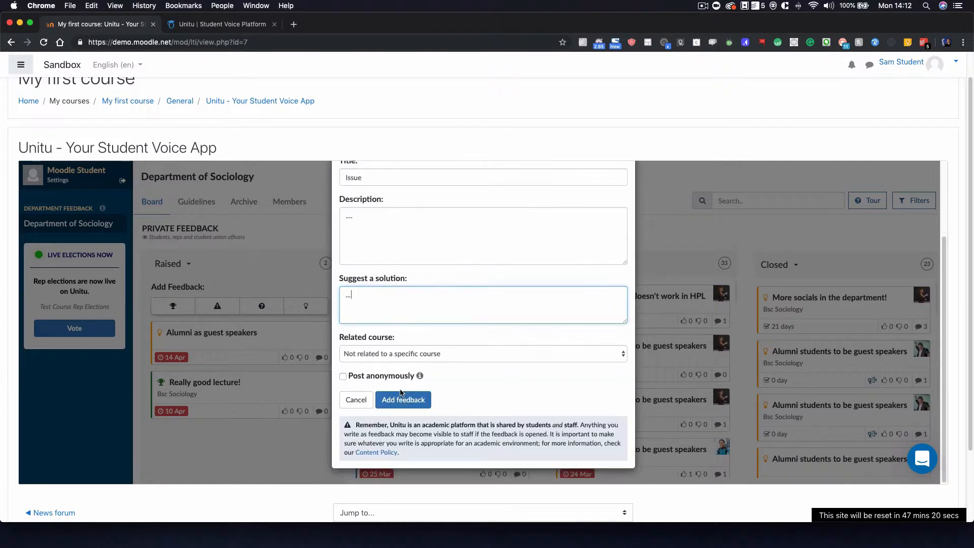
left_click(388, 353)
left_click(368, 364)
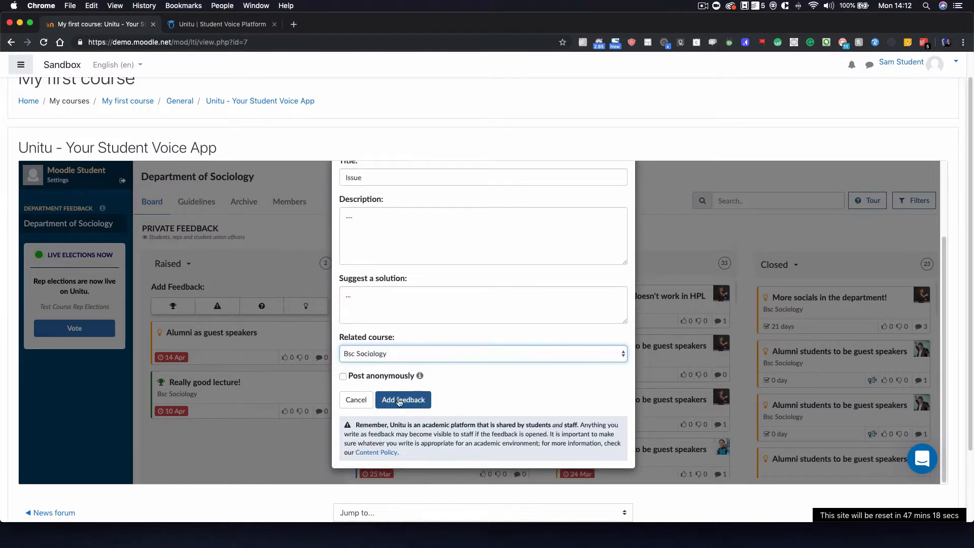
left_click(365, 378)
left_click(420, 399)
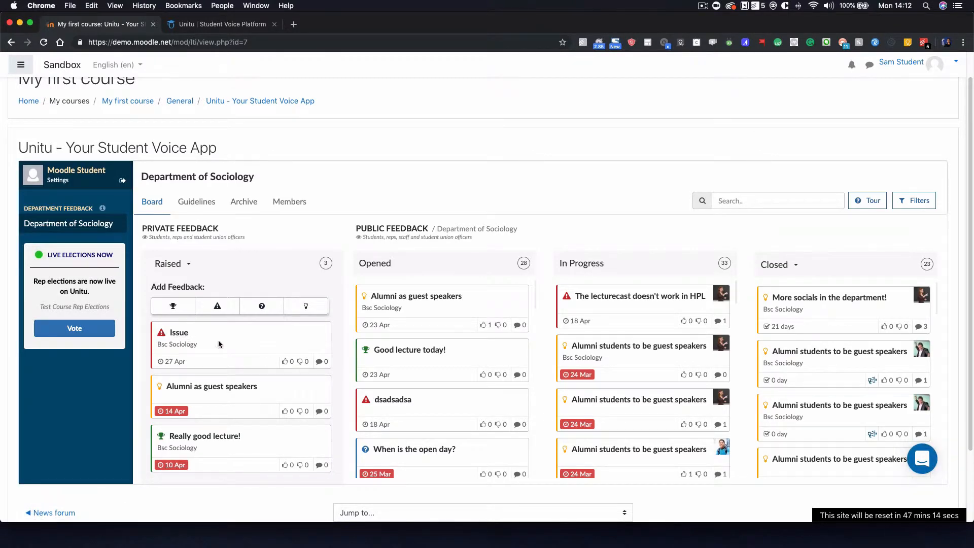
- Open the newly posted Issue feedback to view its details
left_click(180, 334)
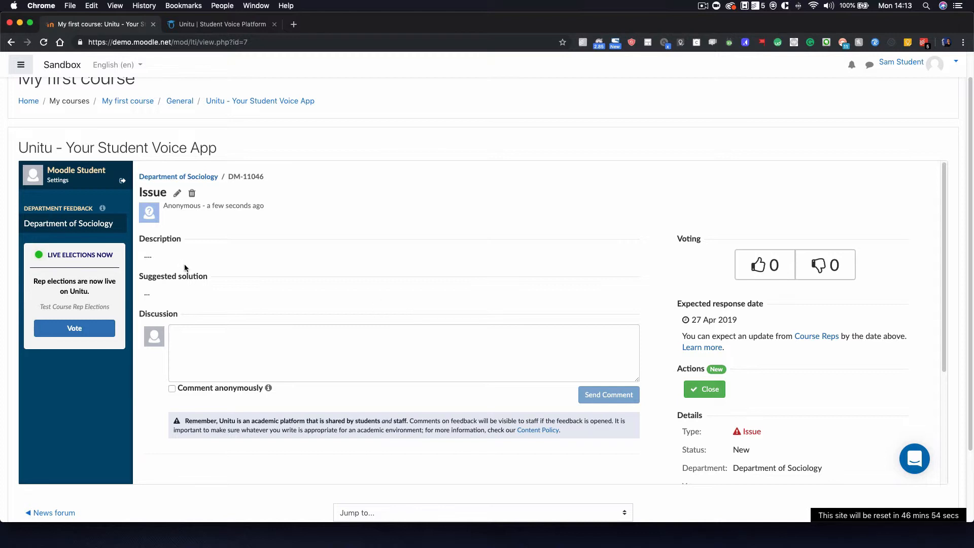
scroll(193, 239, "up", 1)
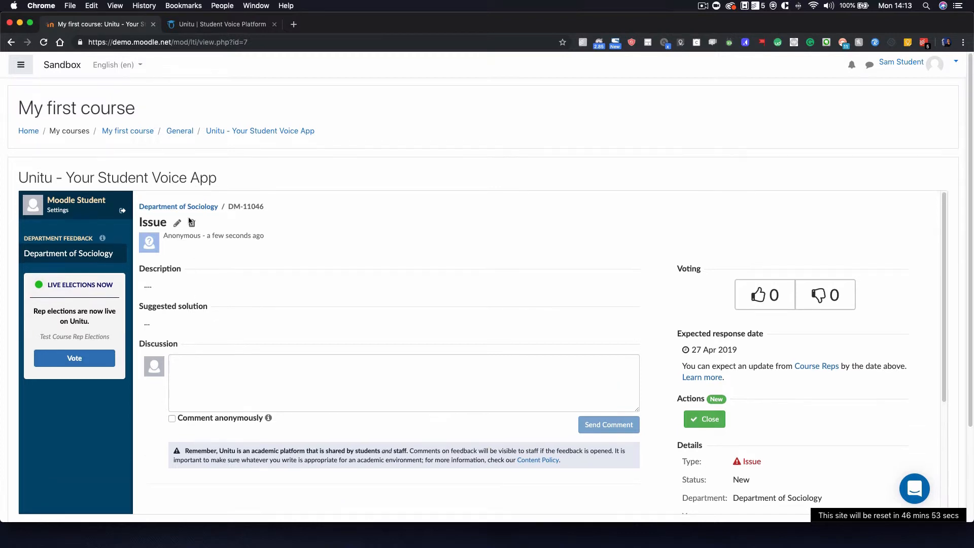
- Return to My first course through the site home page and copy the Unitu activity's link address
left_click(28, 131)
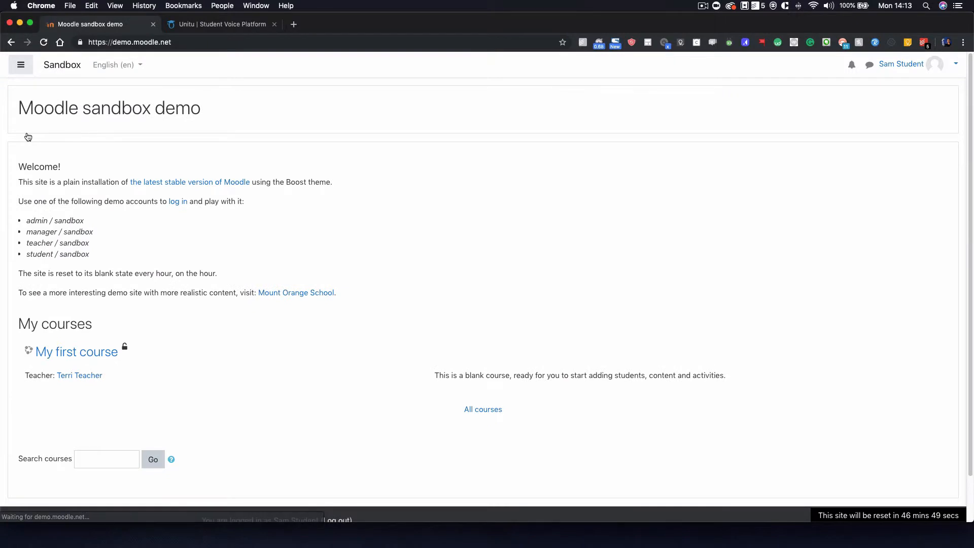
left_click(85, 352)
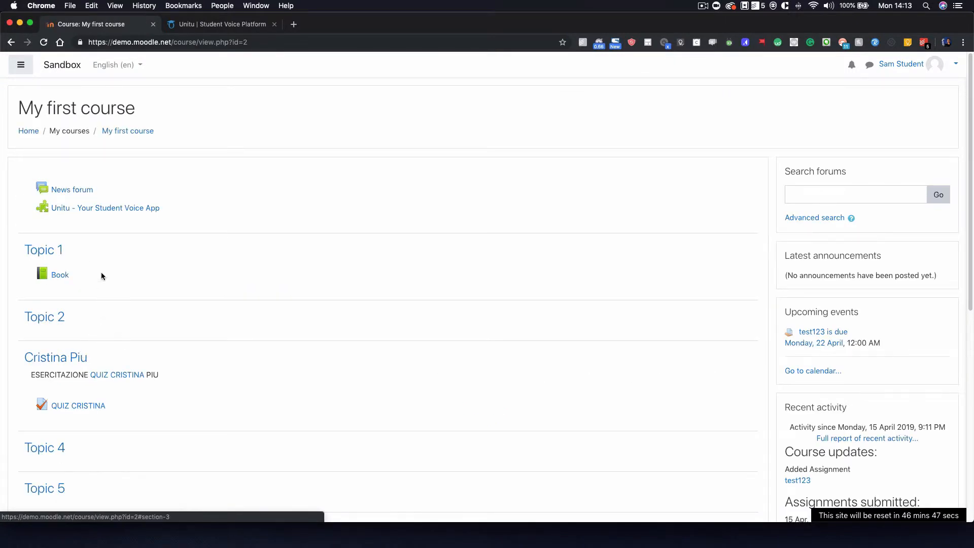
right_click(87, 210)
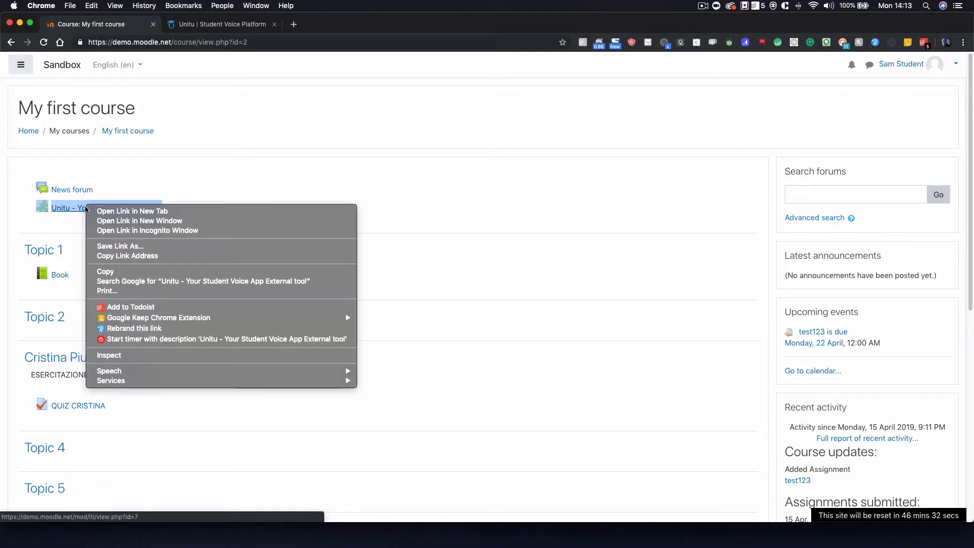
left_click(113, 257)
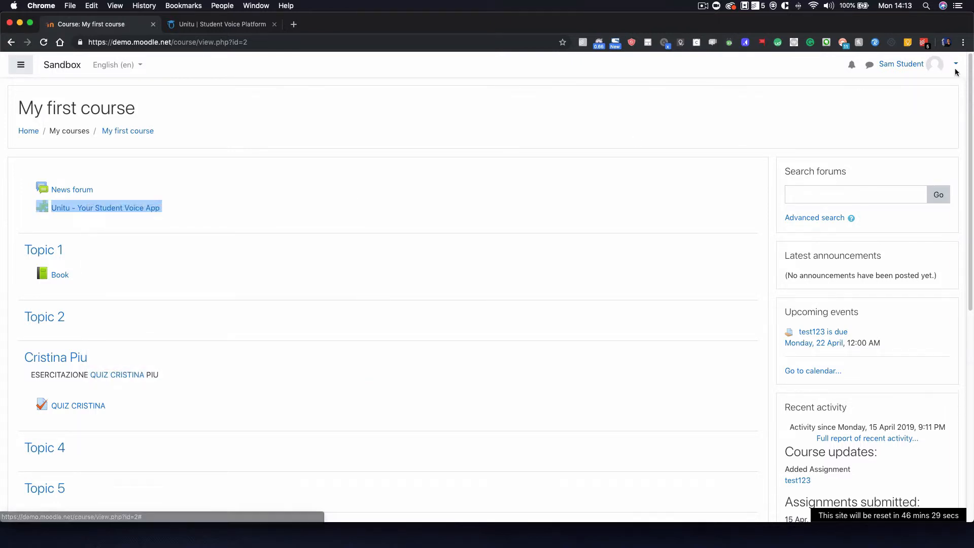
- Log out of the student account and log in to Moodle with the admin demo account
left_click(956, 70)
left_click(917, 180)
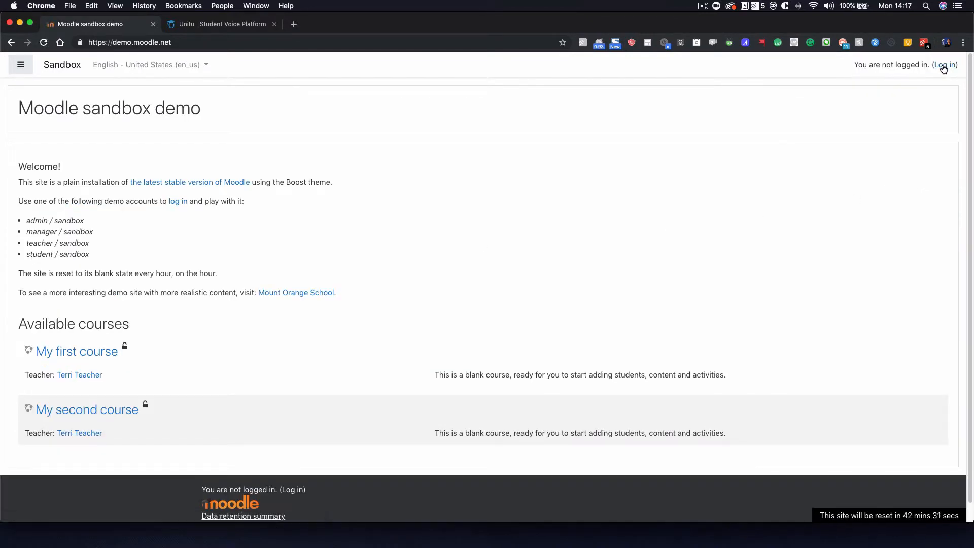
left_click(945, 65)
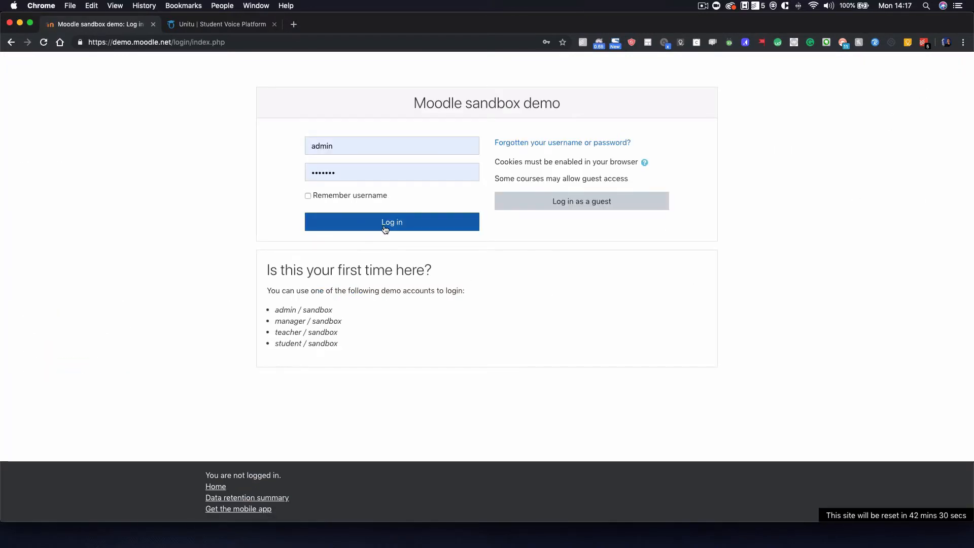
left_click(384, 228)
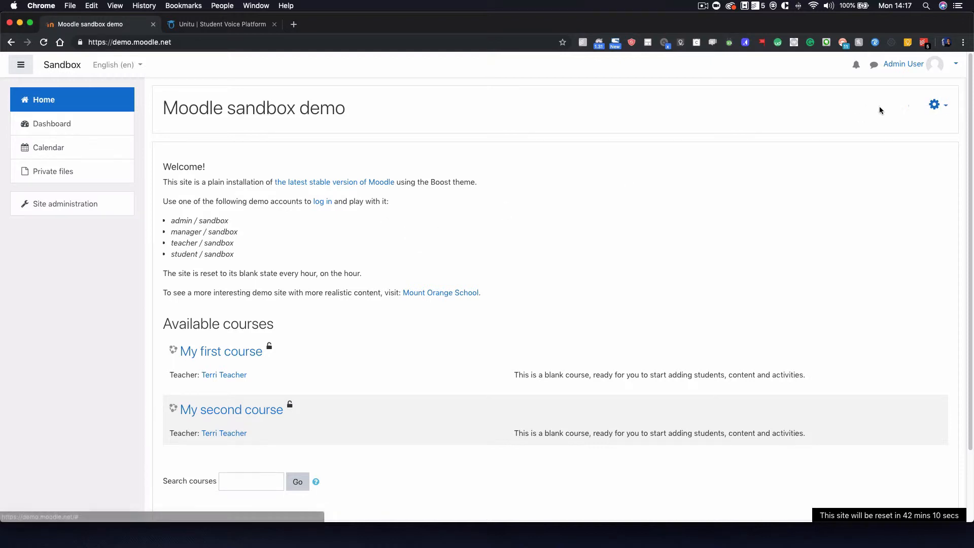
- Turn on editing for the site home page and delete the existing new HTML block
left_click(938, 105)
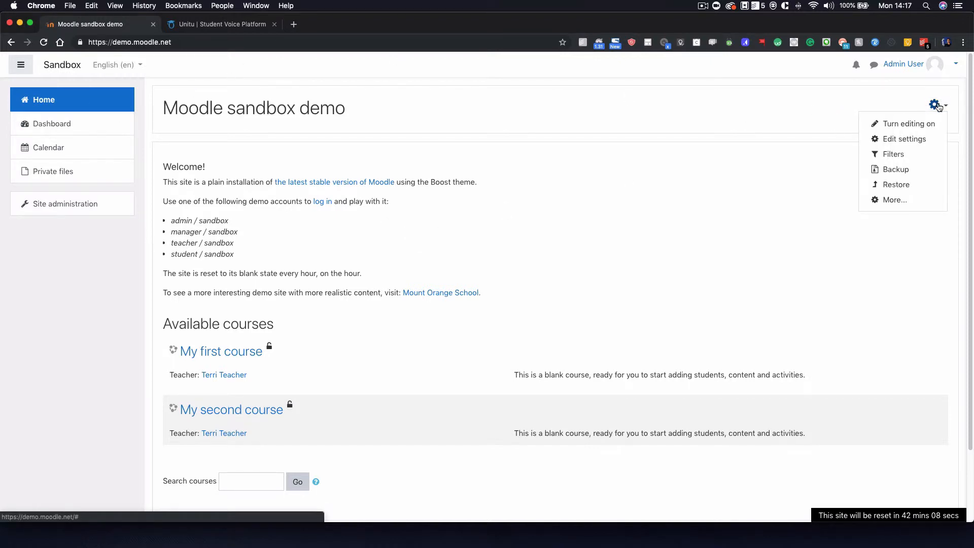
left_click(931, 125)
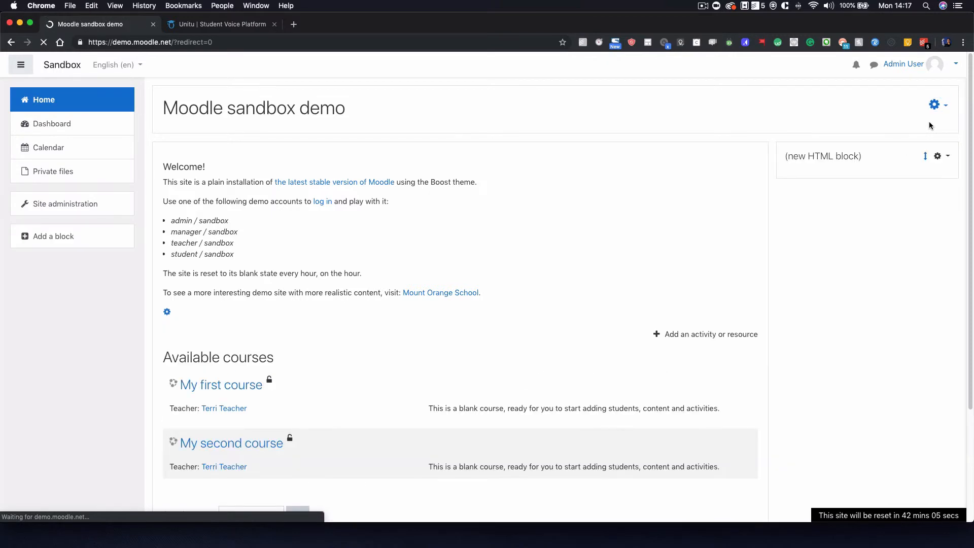
scroll(386, 325, "down", 2)
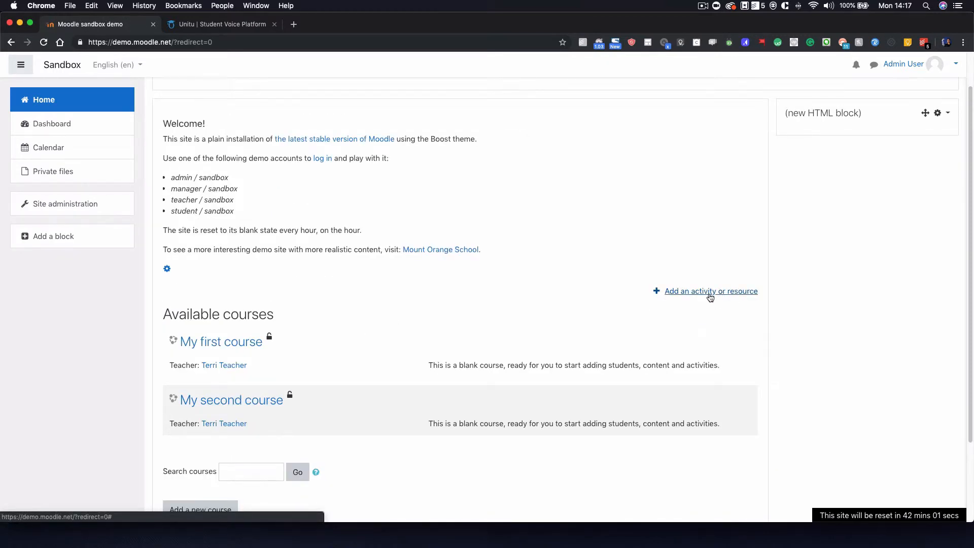
left_click(945, 115)
left_click(902, 189)
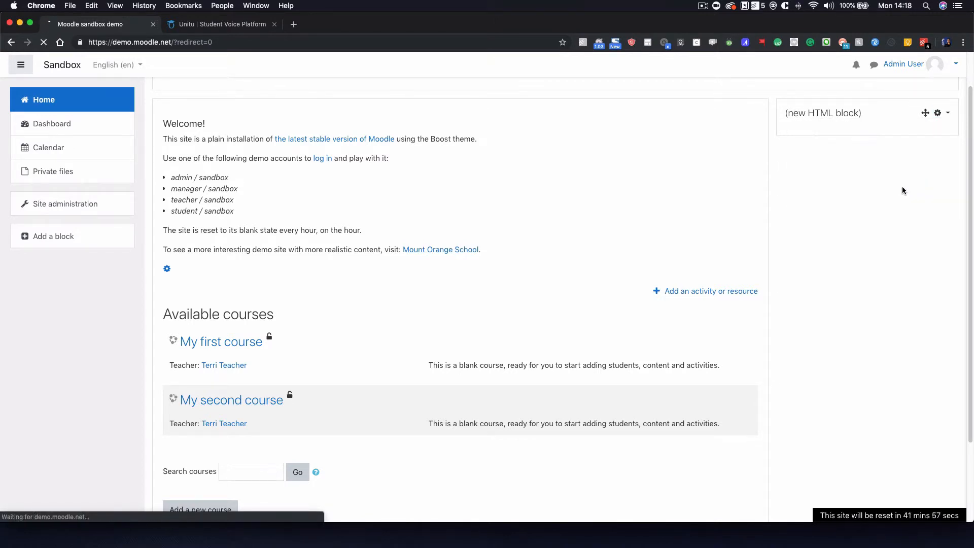
left_click(637, 298)
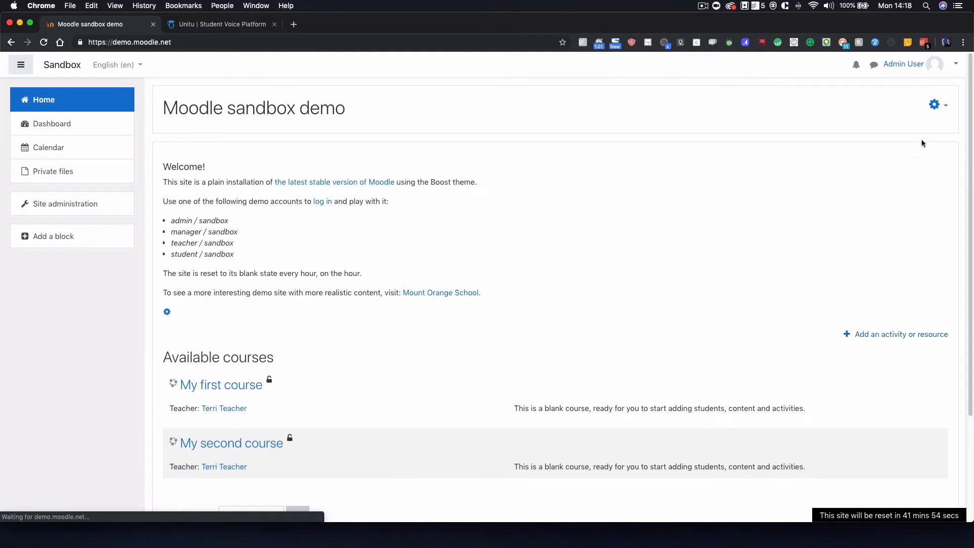
left_click(936, 105)
left_click(913, 125)
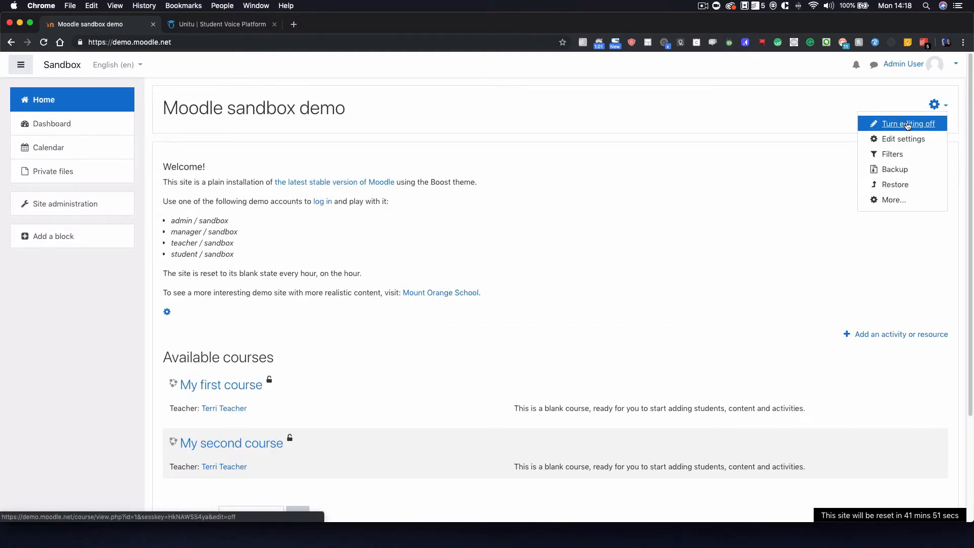
left_click(936, 105)
left_click(919, 124)
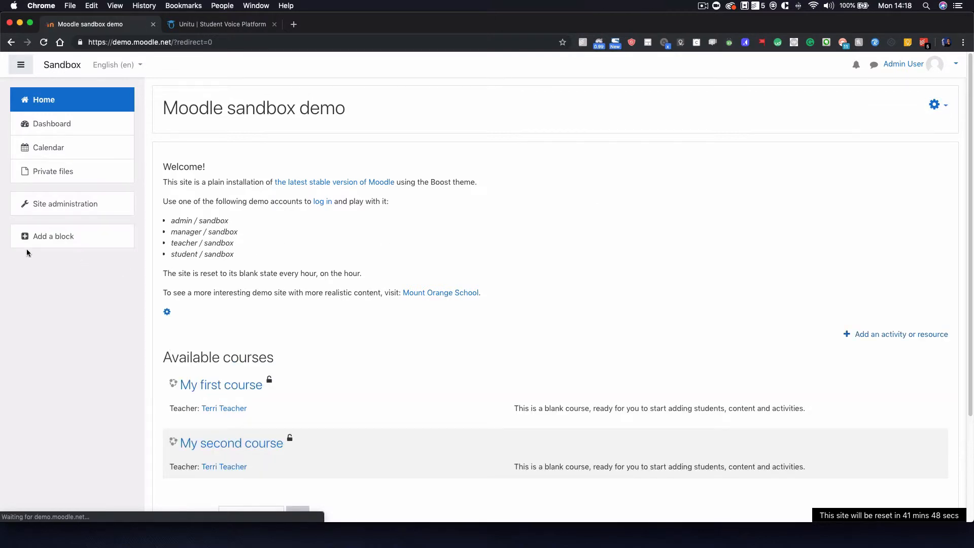
- Add an HTML block to the site home page and title it "Give your feedback!"
left_click(51, 243)
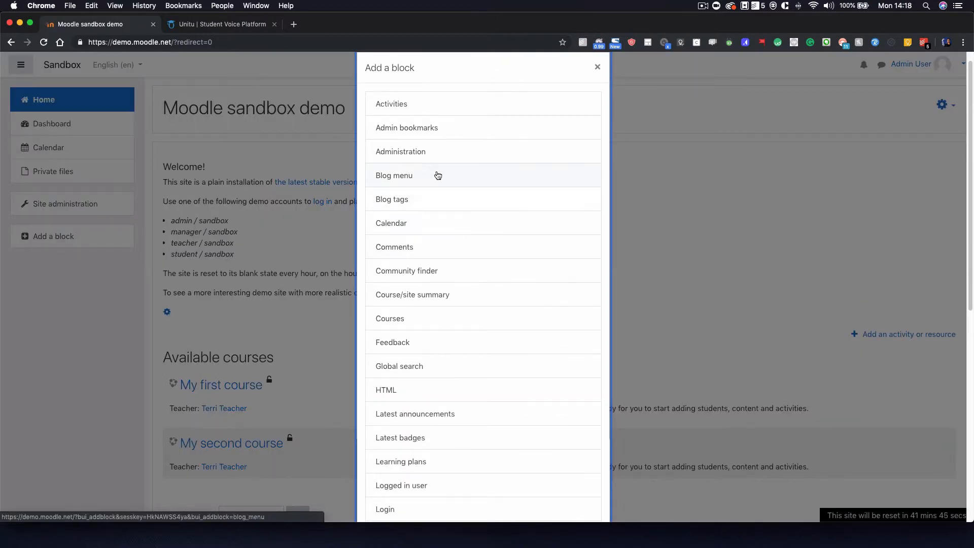
left_click(403, 391)
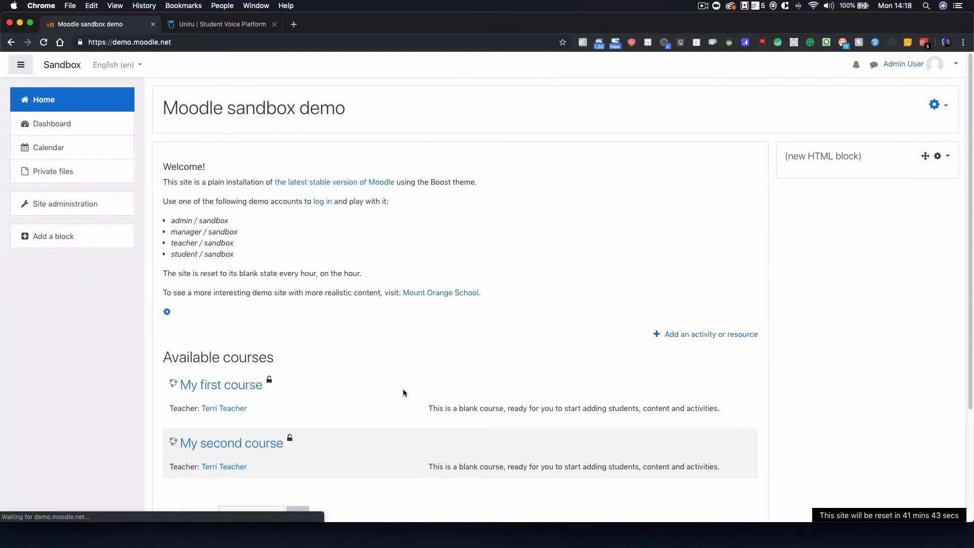
left_click(946, 157)
left_click(929, 173)
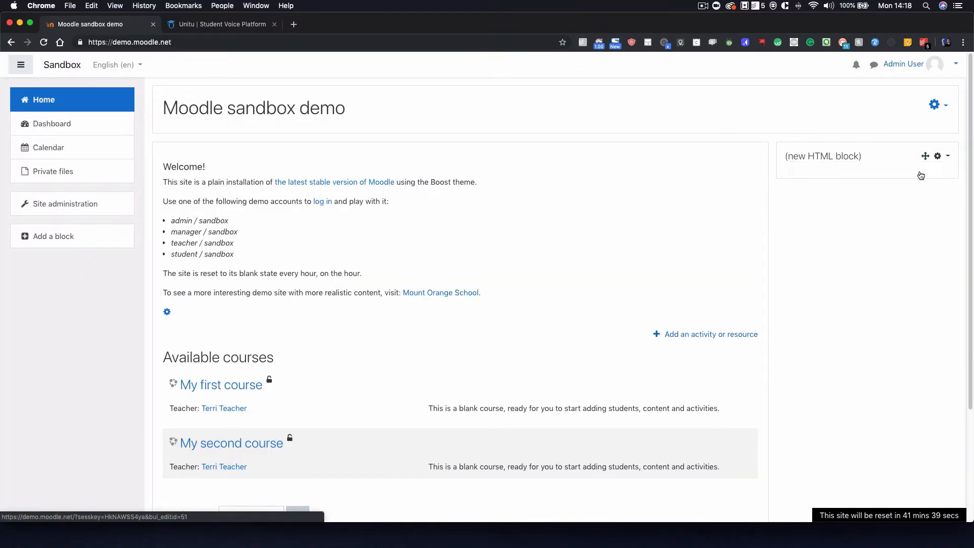
left_click(390, 230)
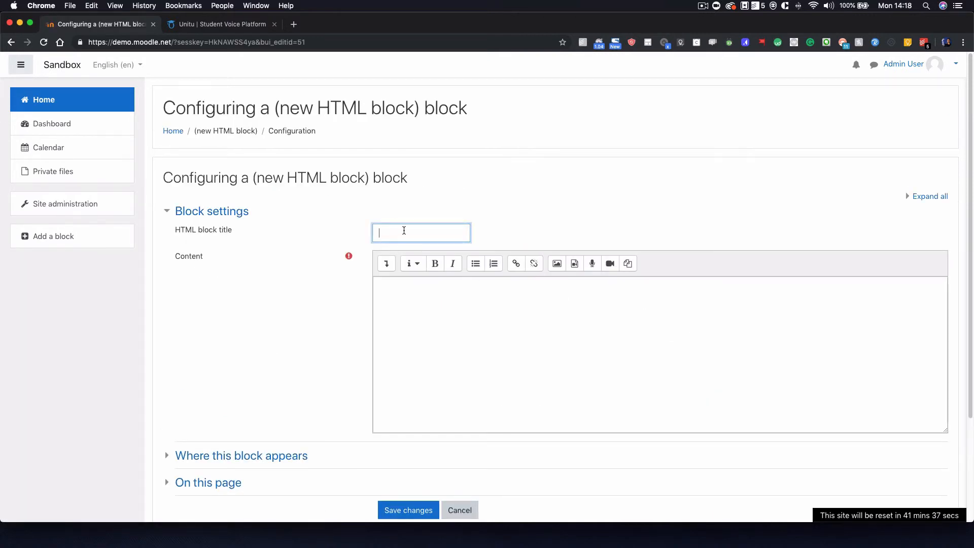
type("Give your")
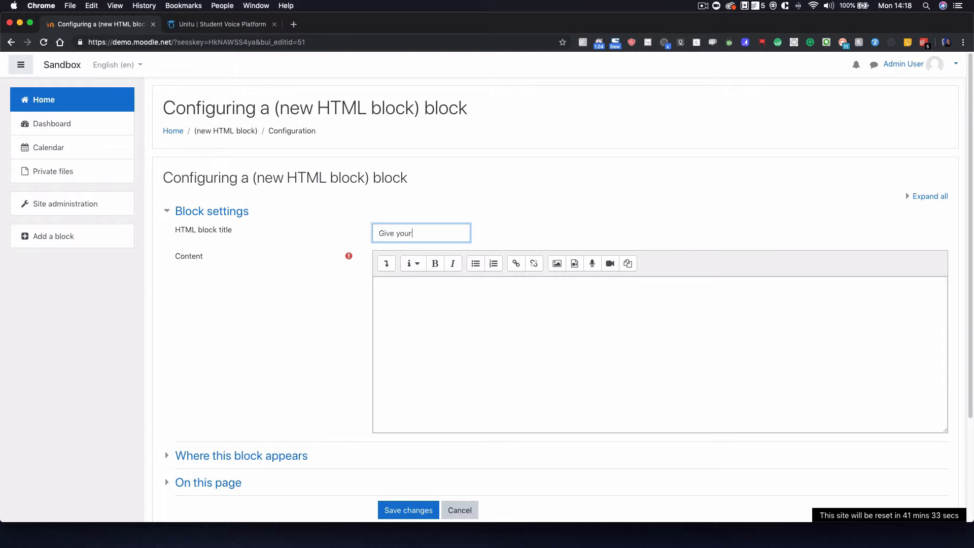
type(" feedback")
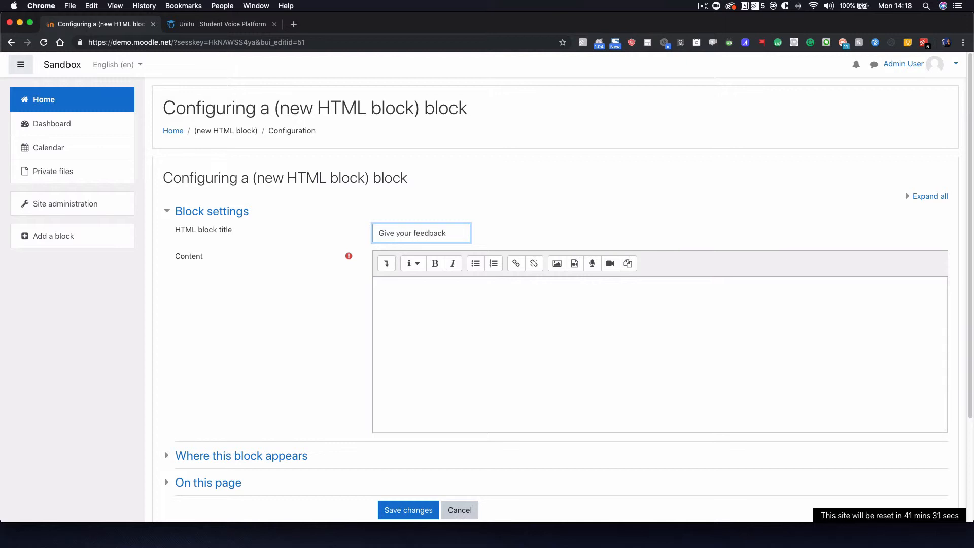
type("!")
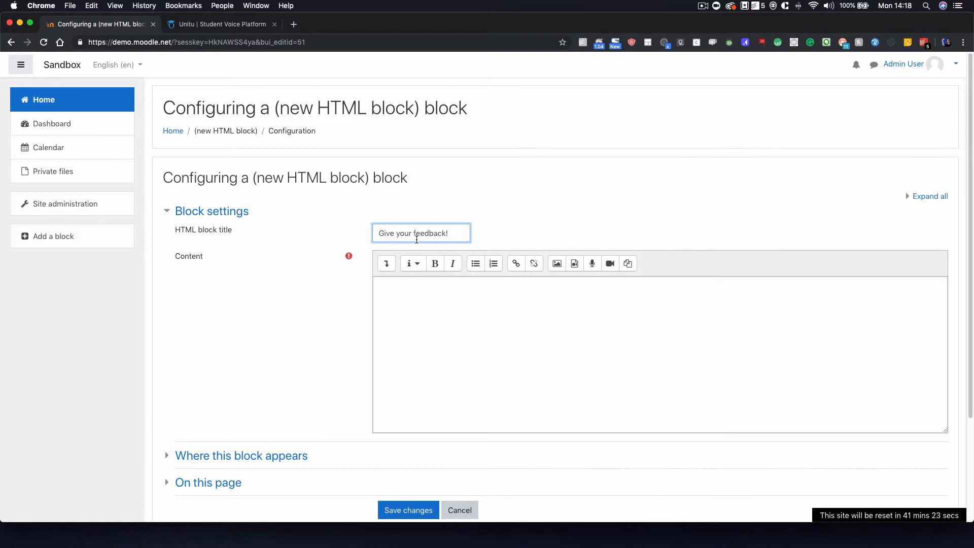
- Upload VLE Banner.png from the Desktop and insert it into the block's content, marking its description as not necessary
left_click(542, 276)
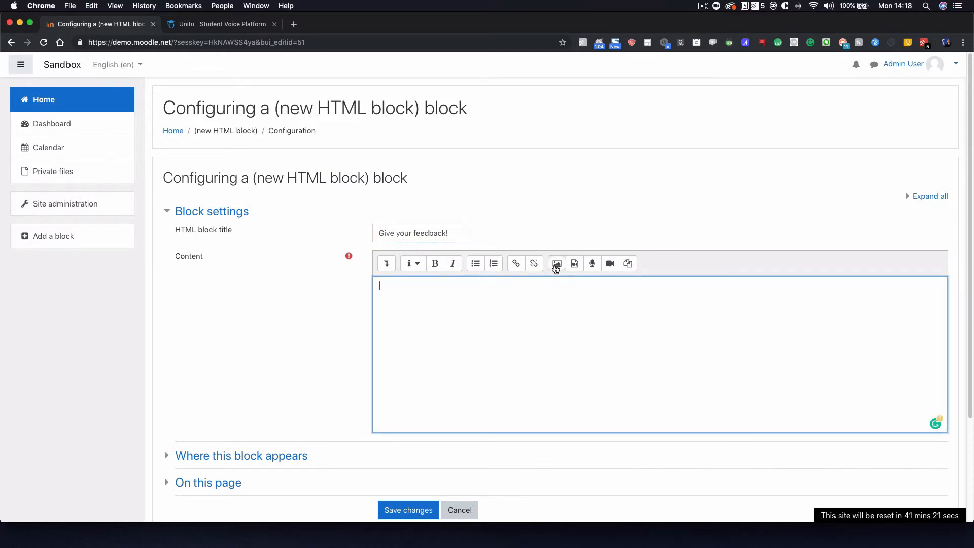
left_click(556, 265)
left_click(556, 228)
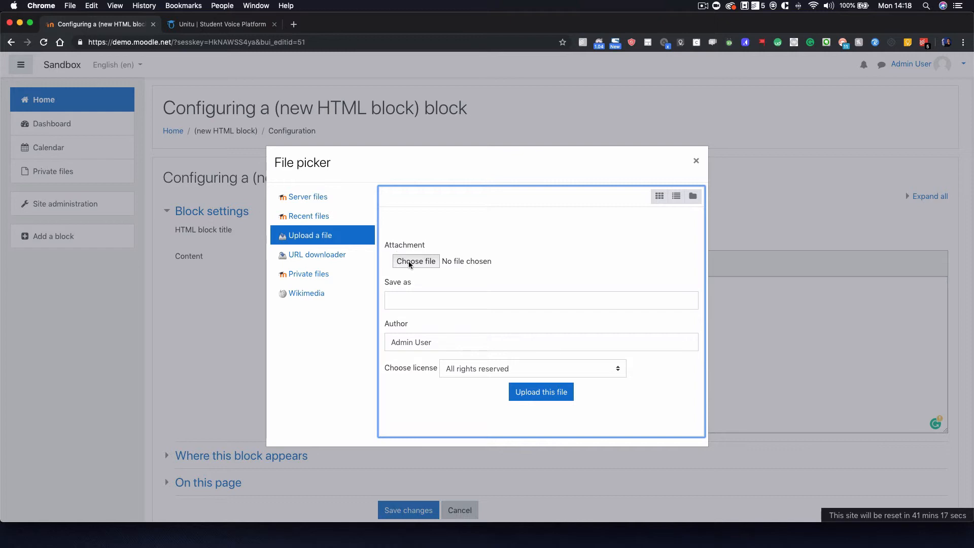
left_click(410, 262)
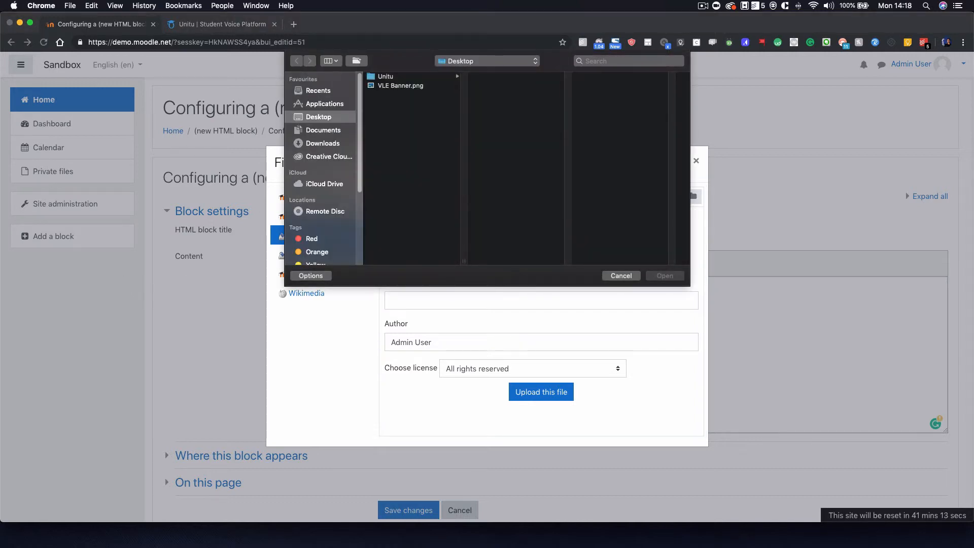
left_click(412, 86)
left_click(658, 276)
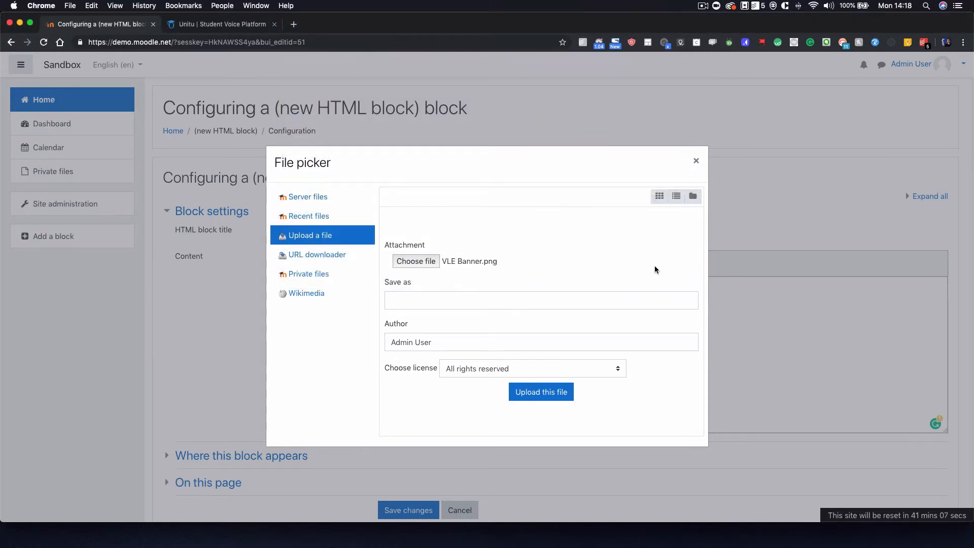
left_click(542, 392)
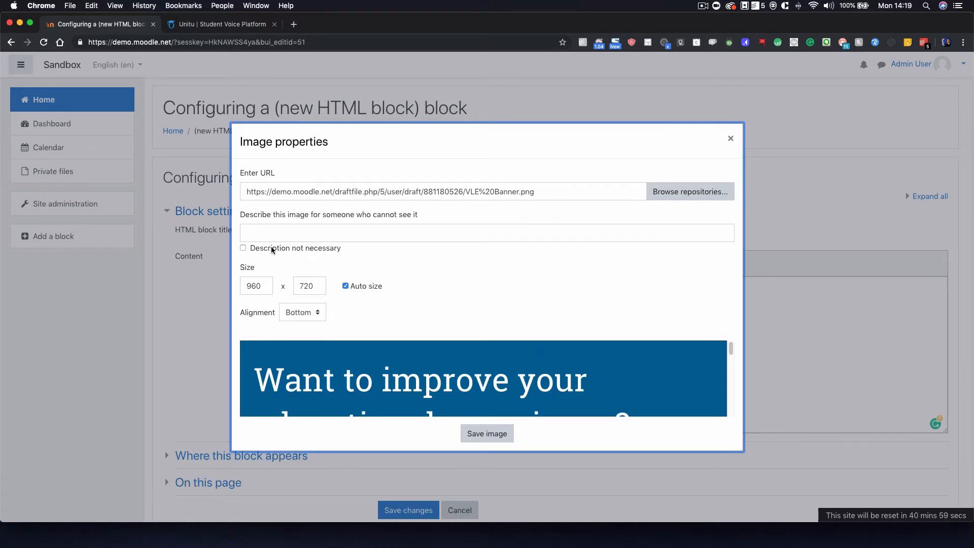
left_click(298, 249)
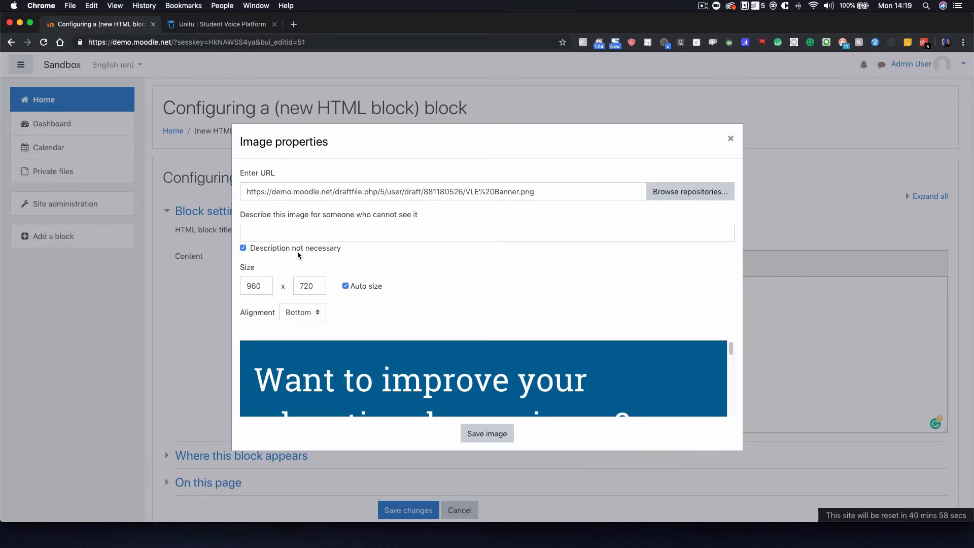
left_click(496, 434)
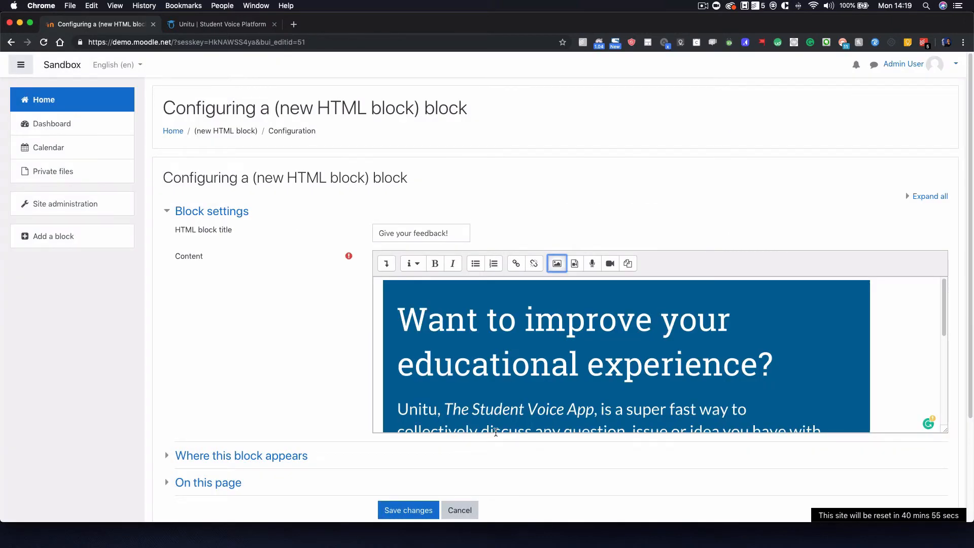
- Try to link the banner in the block's content to the copied Unitu activity address, opening in a new window
left_click(515, 265)
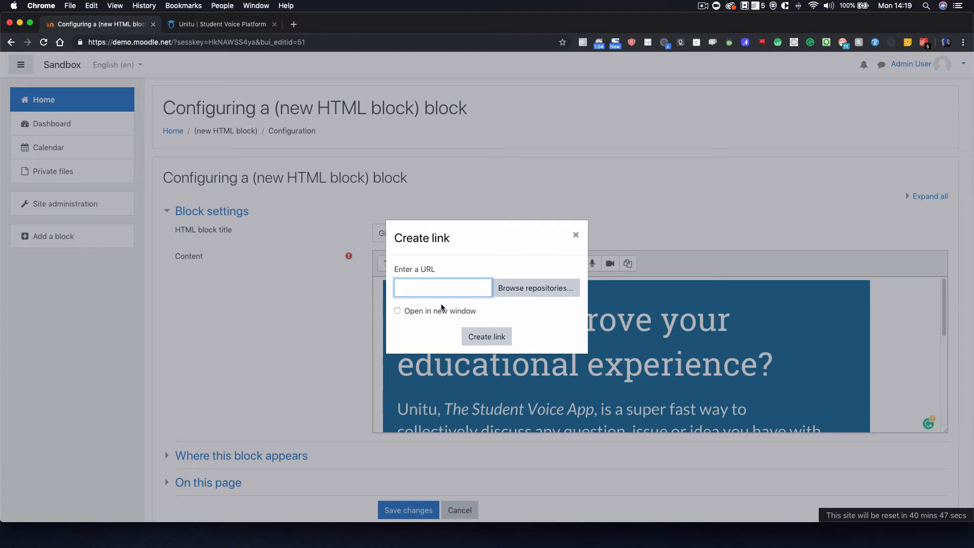
key("super+v")
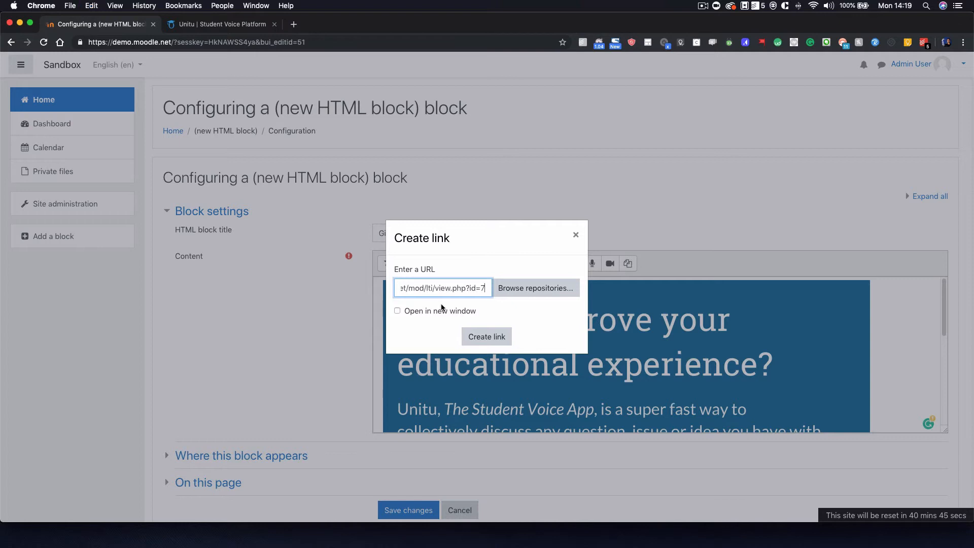
mouse_move(487, 288)
left_mouse_down()
mouse_move(384, 292)
mouse_move(472, 288)
left_mouse_up()
left_click(429, 289)
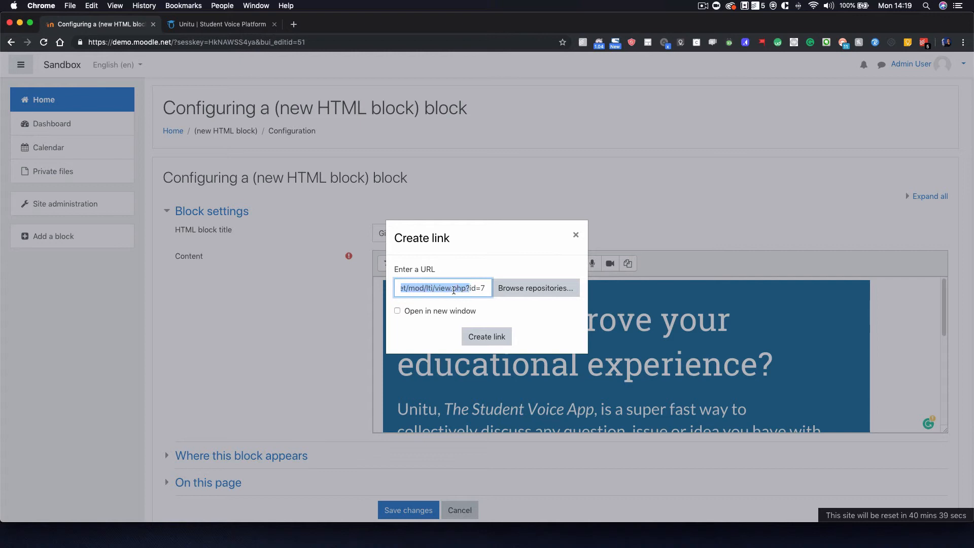
left_click(466, 288)
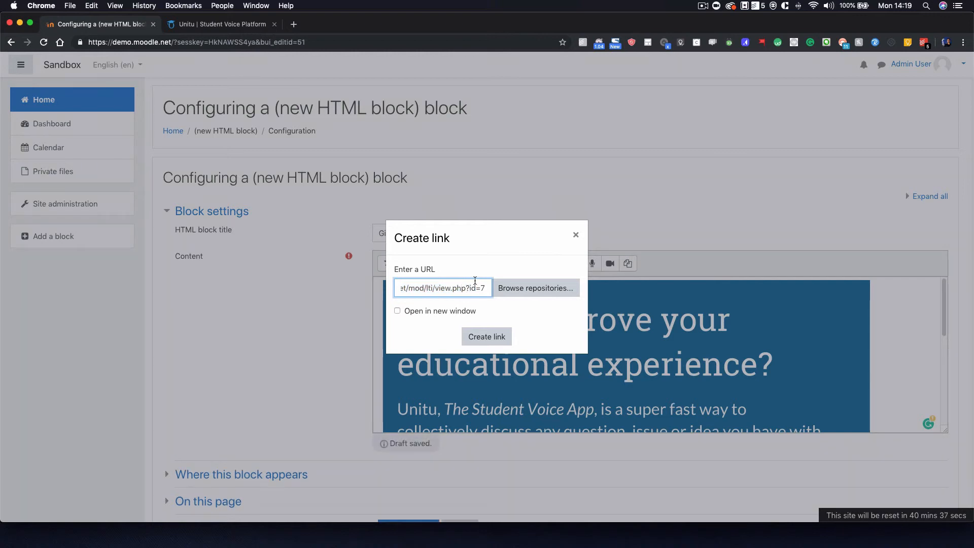
left_click(430, 310)
left_click(487, 337)
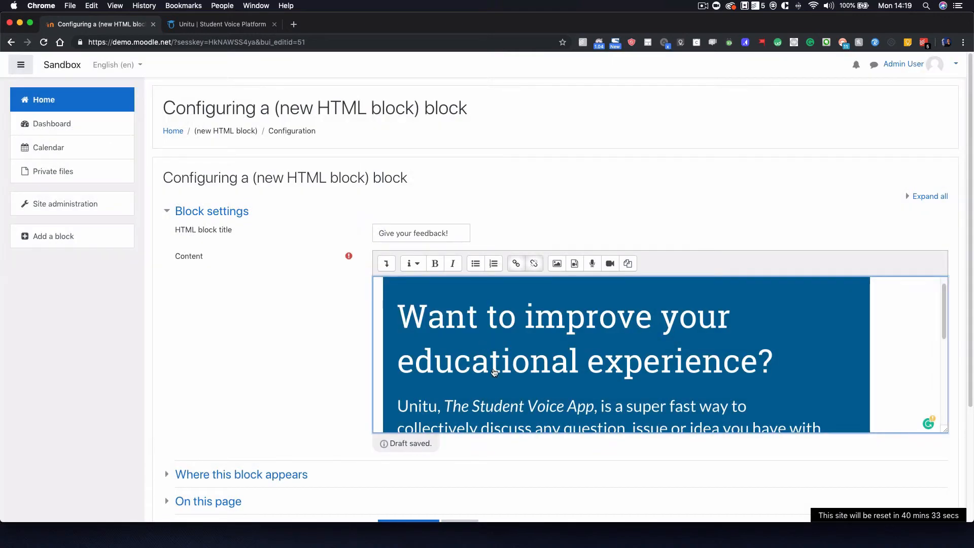
- Set the block's page contexts to "Display throughout the entire site" and save the block
scroll(356, 411, "down", 2)
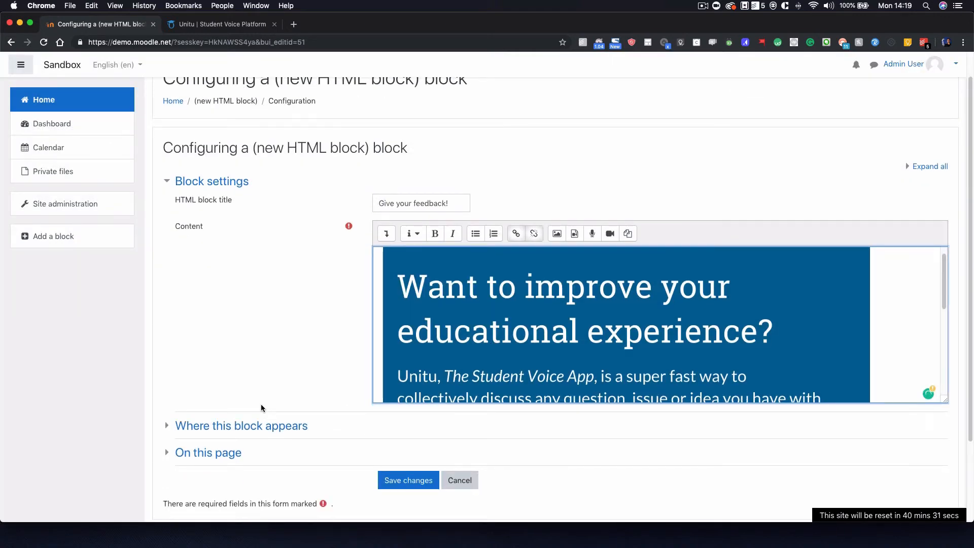
left_click(197, 428)
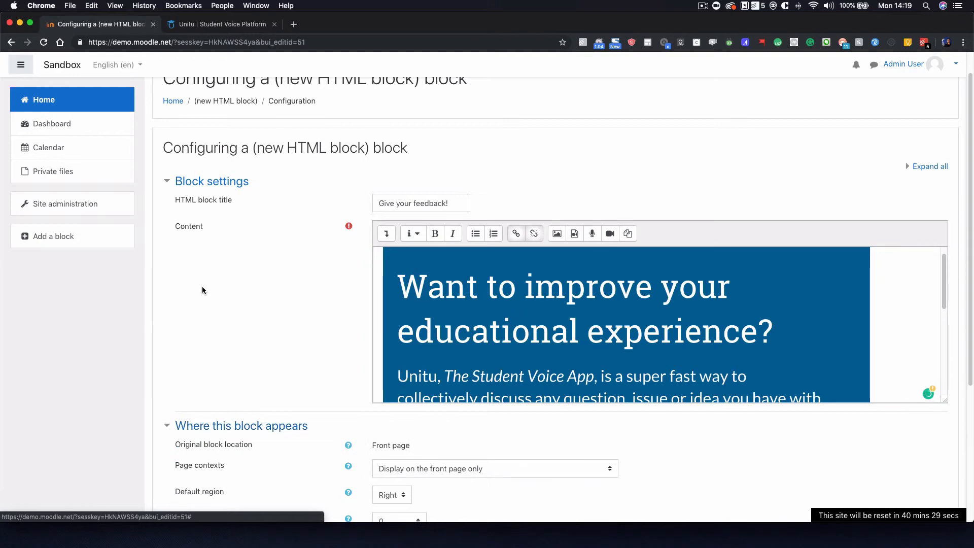
scroll(205, 286, "down", 5)
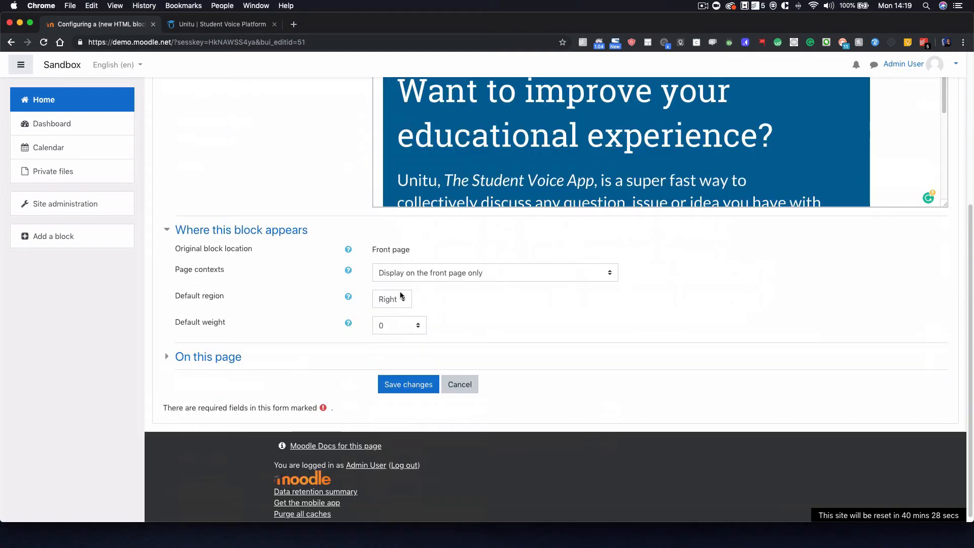
left_click(466, 275)
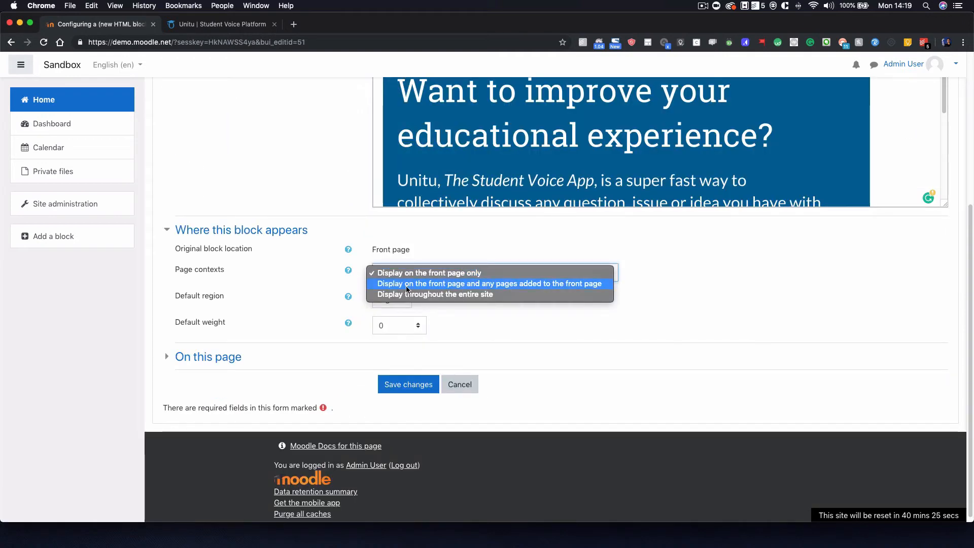
left_click(461, 299)
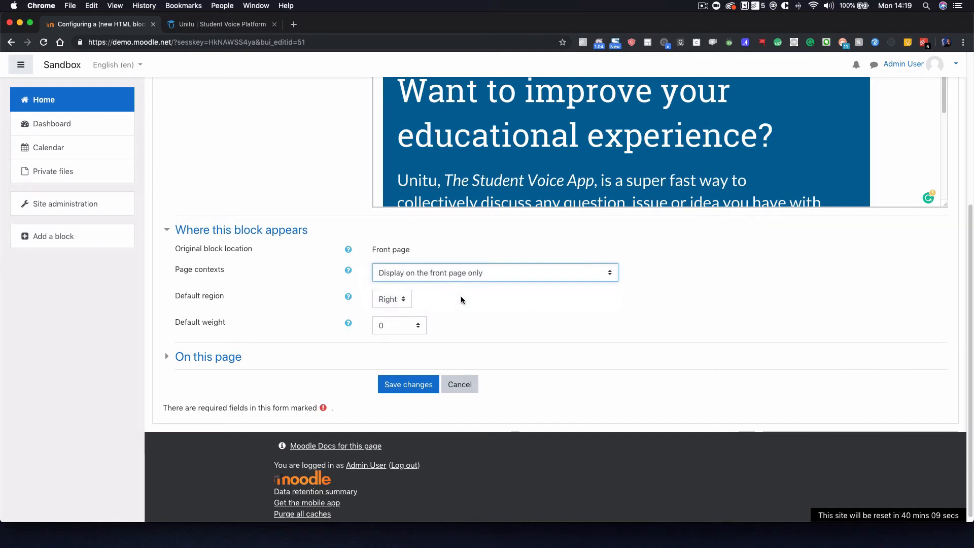
left_click(394, 388)
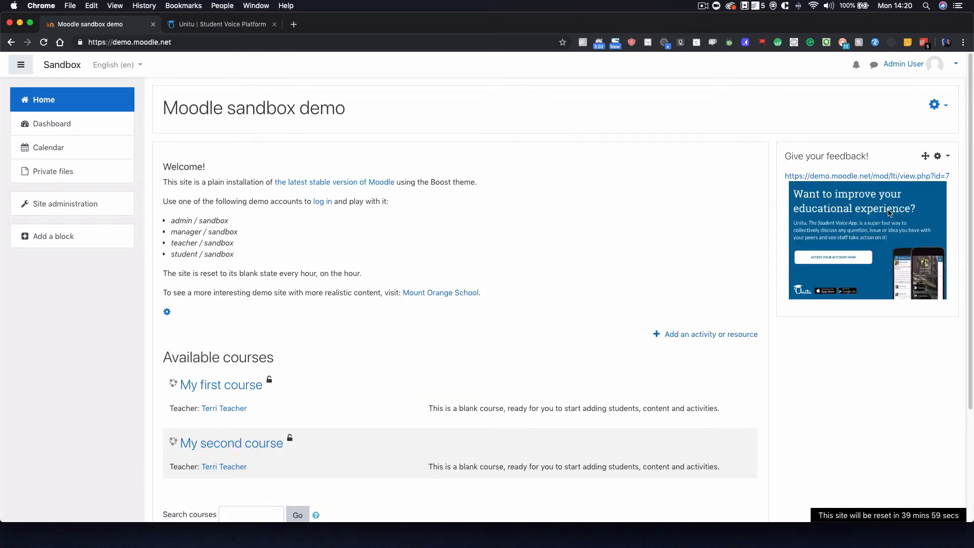
- Reopen the "Give your feedback!" block's configuration and delete the link text above the banner image
left_click(940, 156)
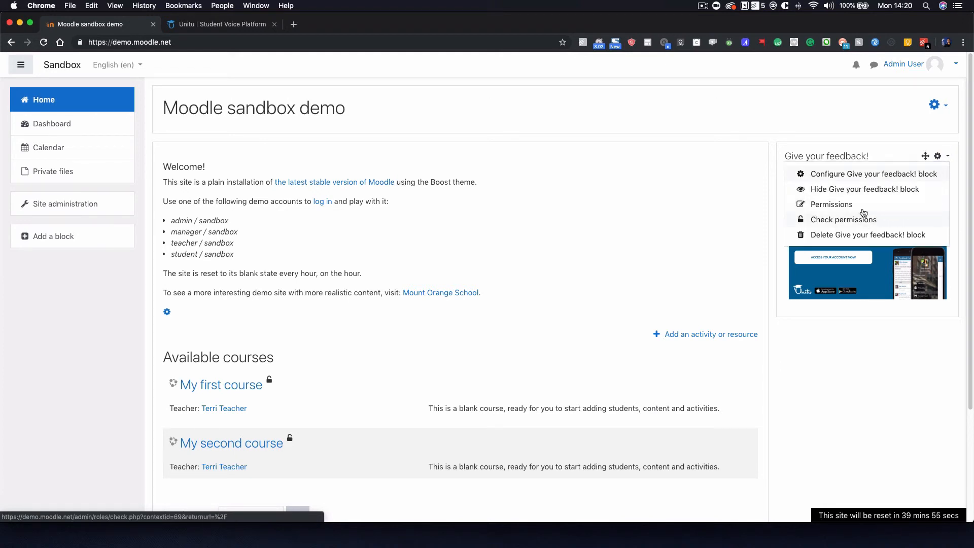
left_click(857, 175)
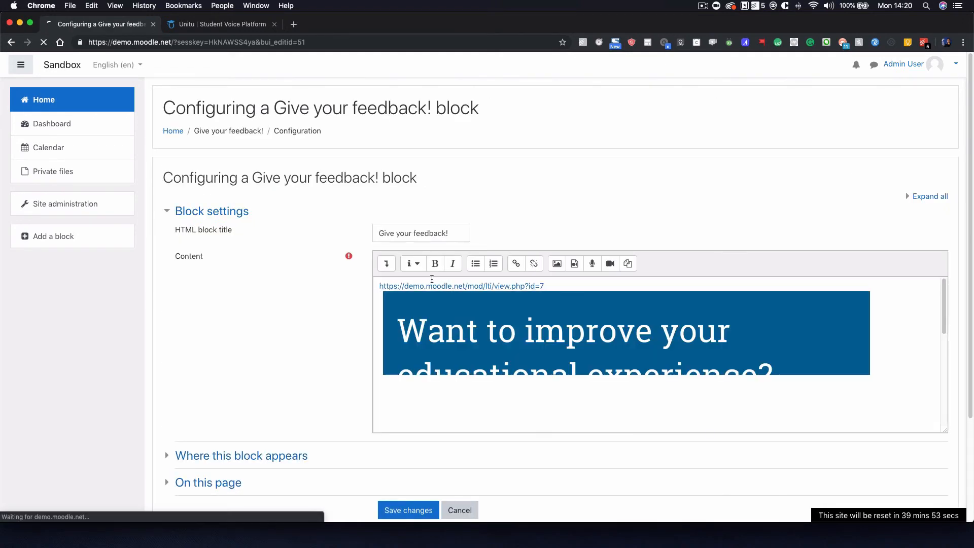
left_click_drag(551, 285, 381, 286)
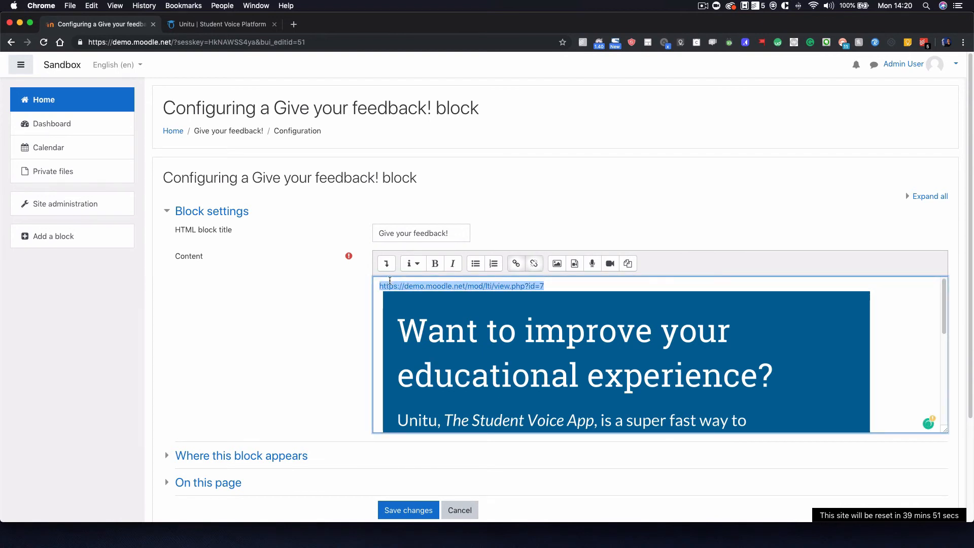
key("BackSpace")
- Link the banner image to the copied Unitu activity address, opening in a new window, and save the block
key("super+a")
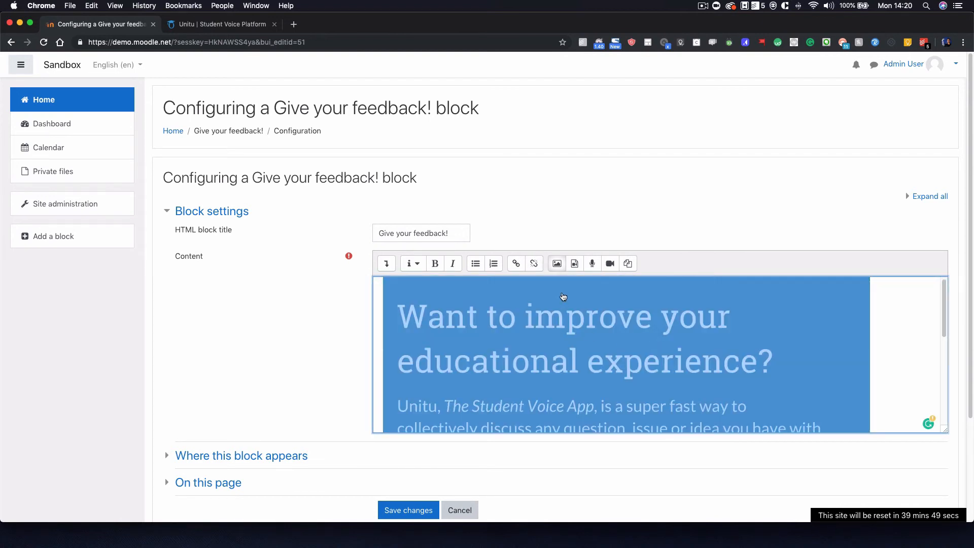
left_click(516, 264)
key("super+v")
left_click(447, 311)
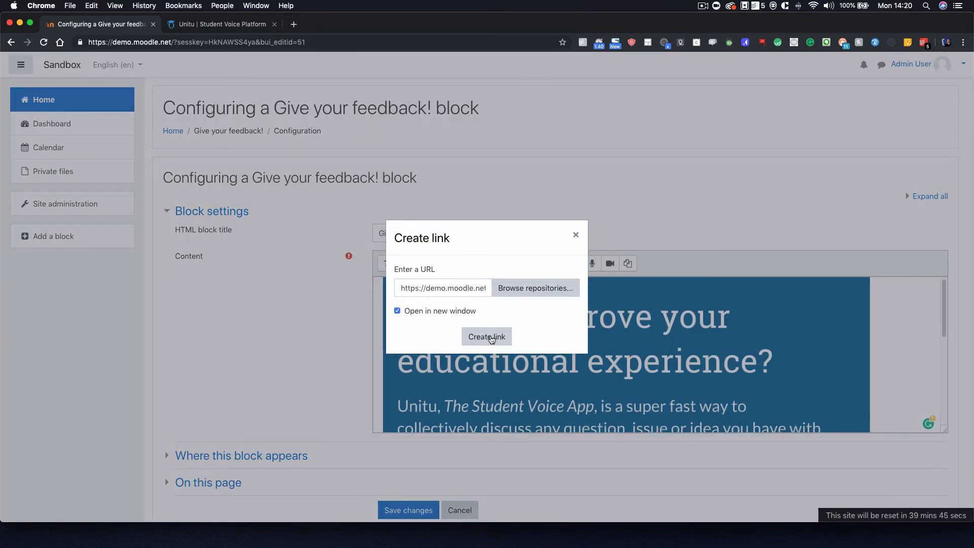
left_click(486, 337)
left_click(421, 511)
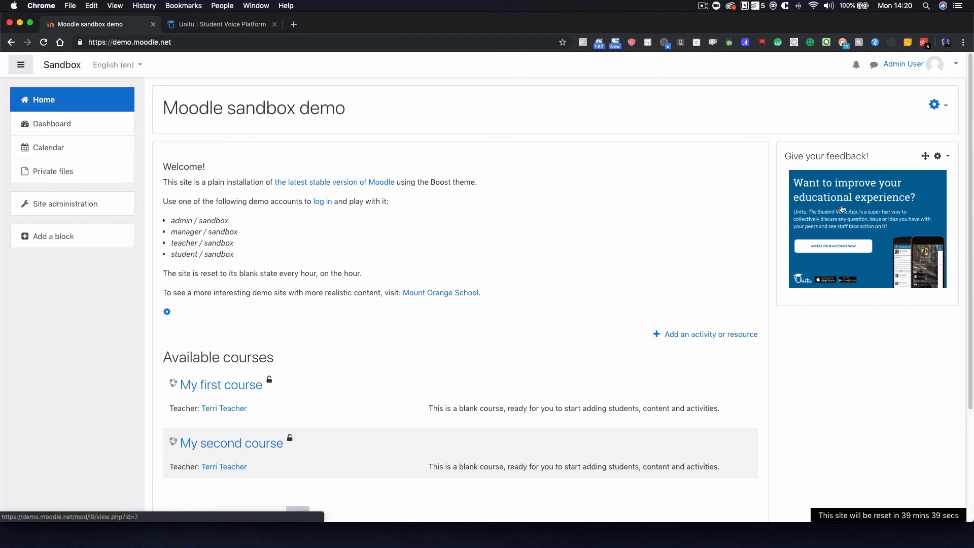
- Test the home page banner by opening Unitu as admin, and log out of Moodle
left_click(863, 228)
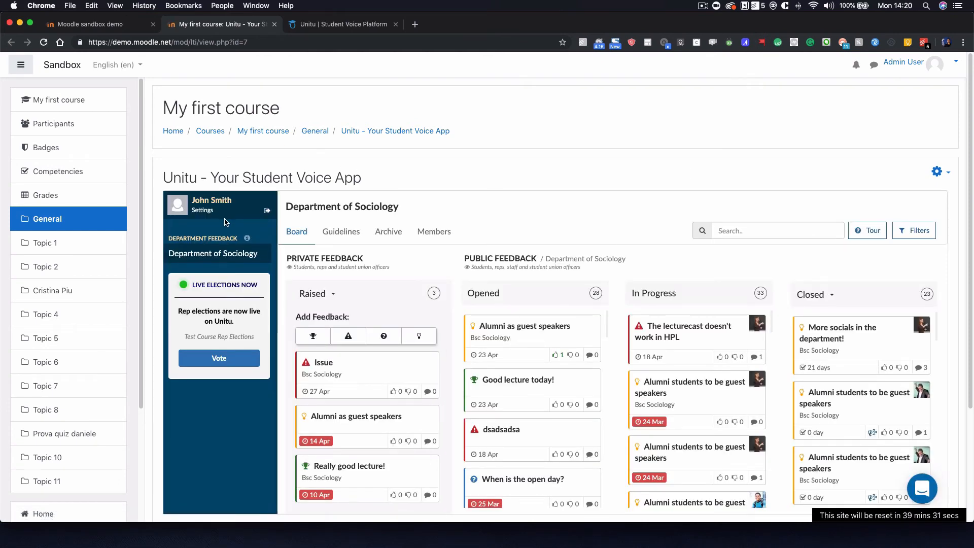
left_click(955, 61)
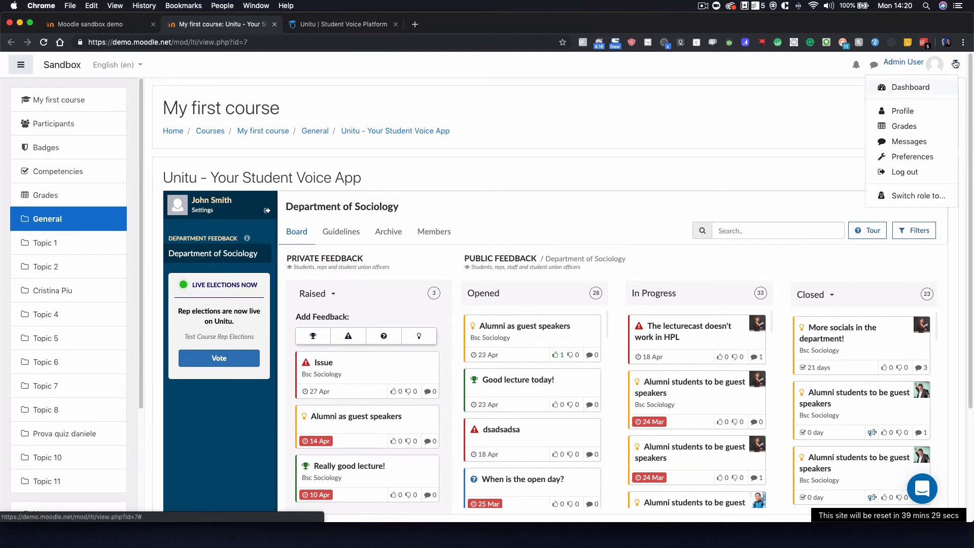
left_click(918, 175)
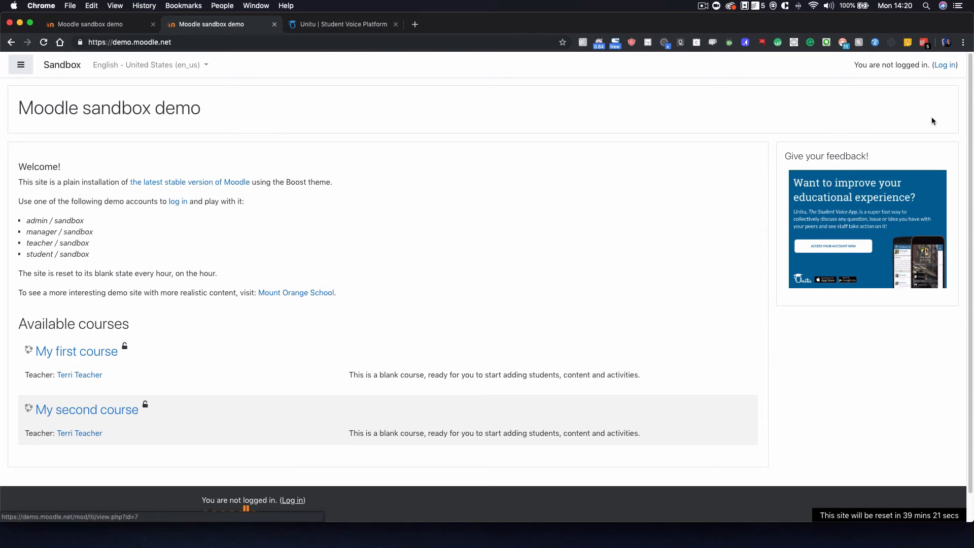
- Open Unitu from the banner while logged out and log in with the student demo account
left_click(883, 233)
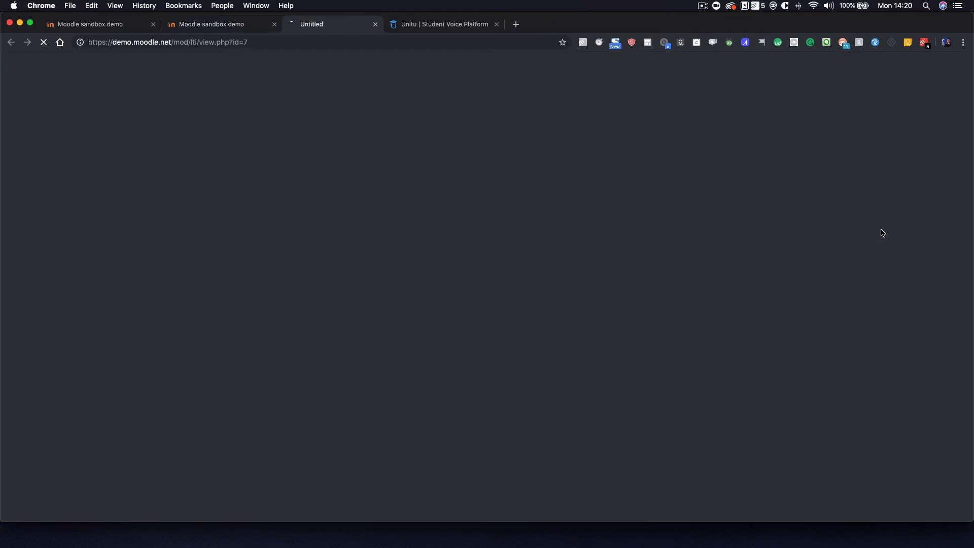
double_click(344, 146)
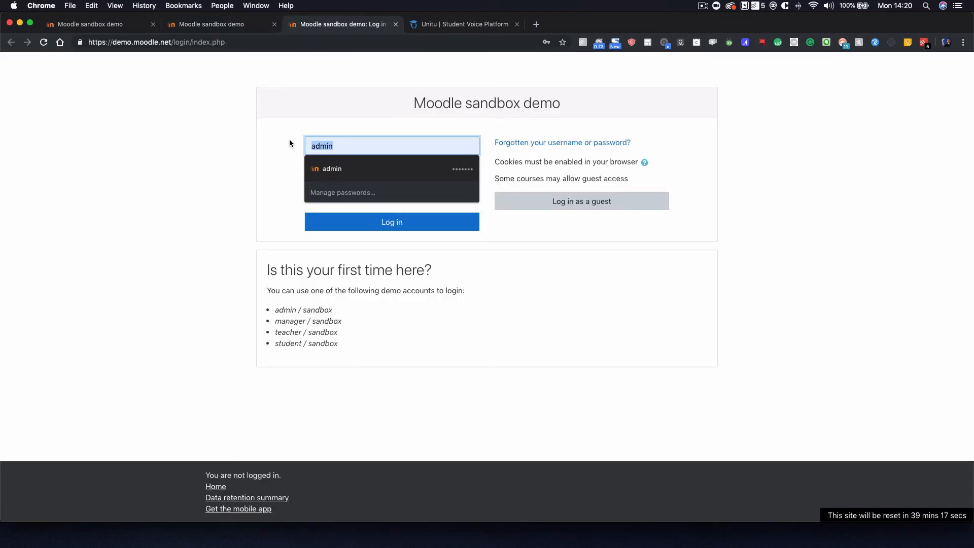
type("stude")
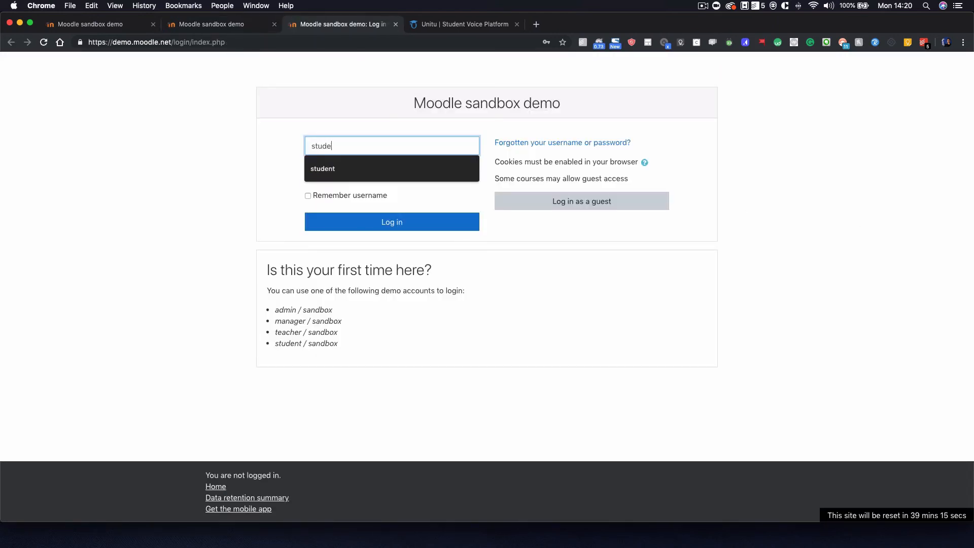
type("nt")
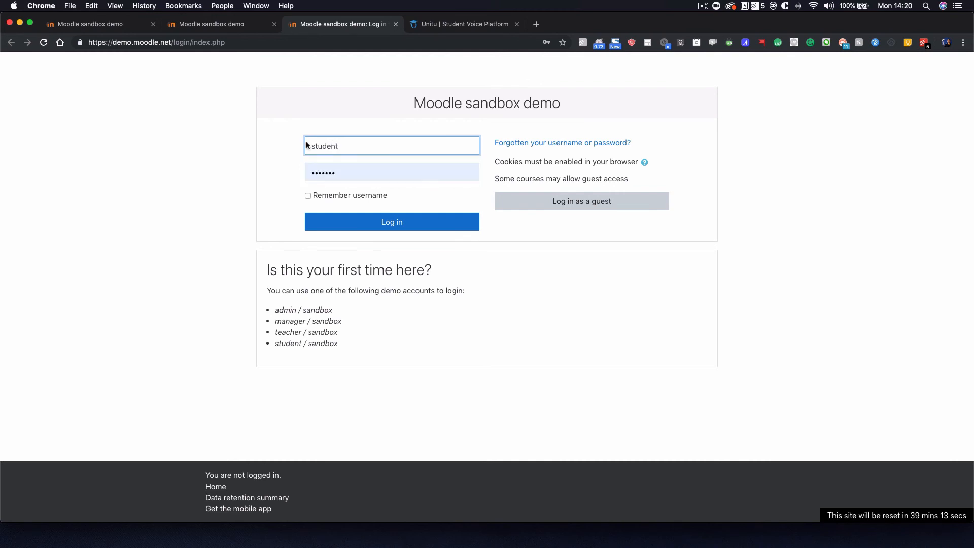
left_click(359, 223)
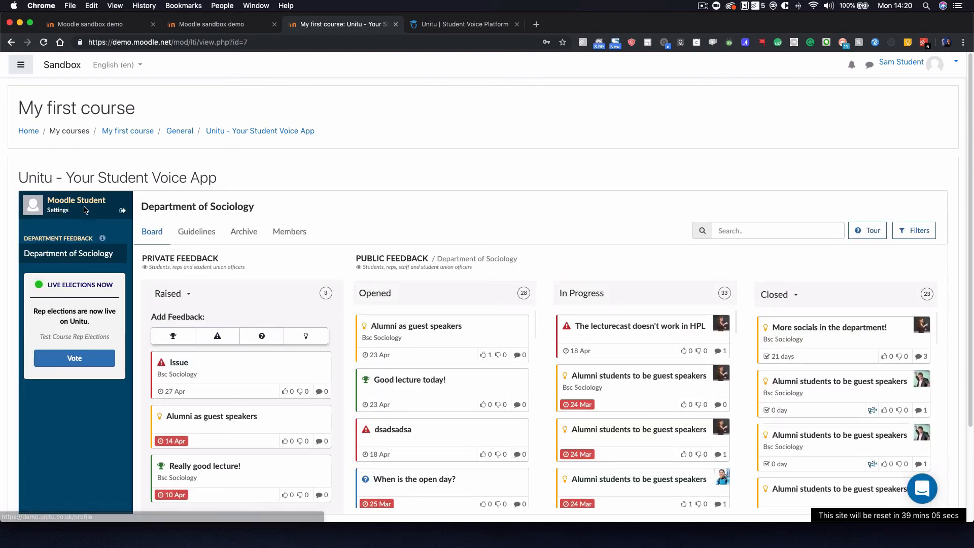
- Go to My first course through the site home page and open Unitu from the course page's feedback banner
scroll(225, 254, "down", 1)
scroll(224, 258, "up", 1)
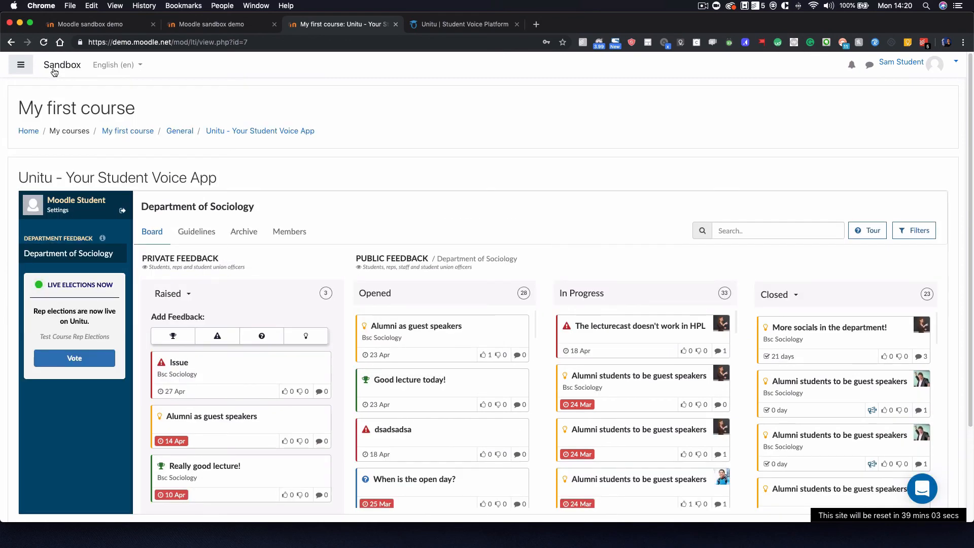
left_click(30, 131)
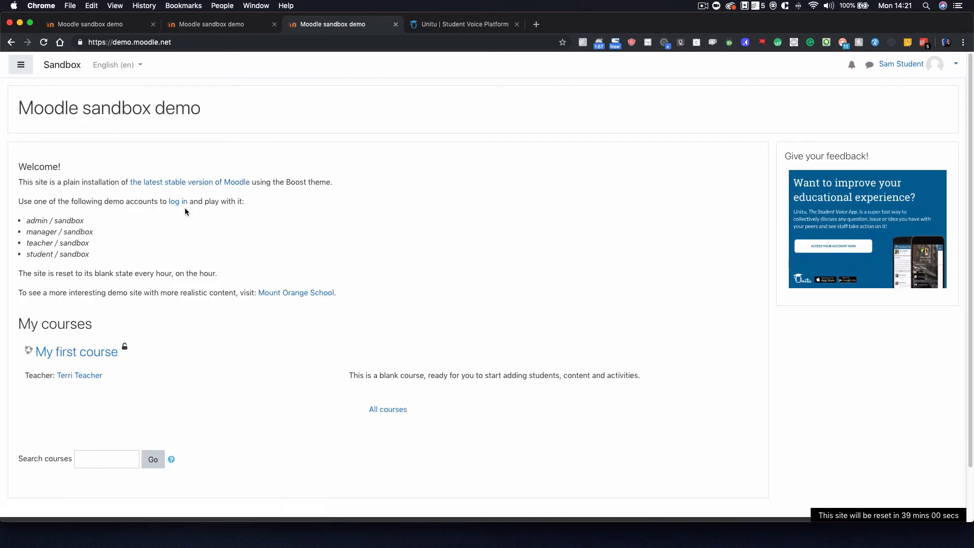
left_click(48, 351)
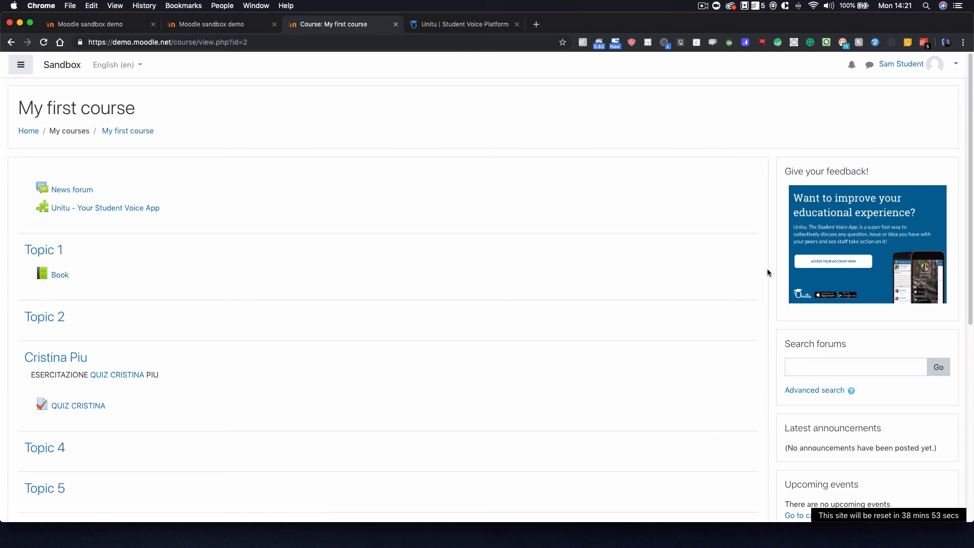
left_click(838, 257)
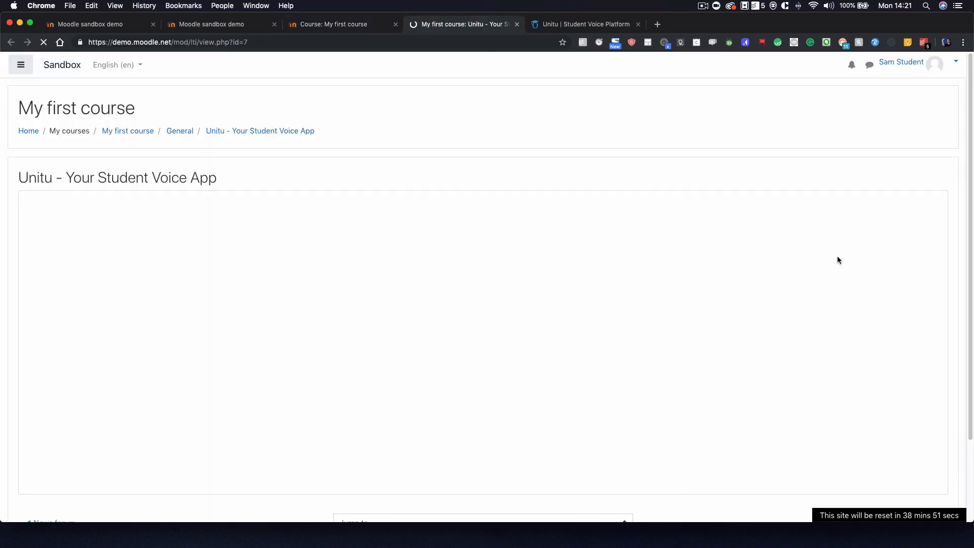